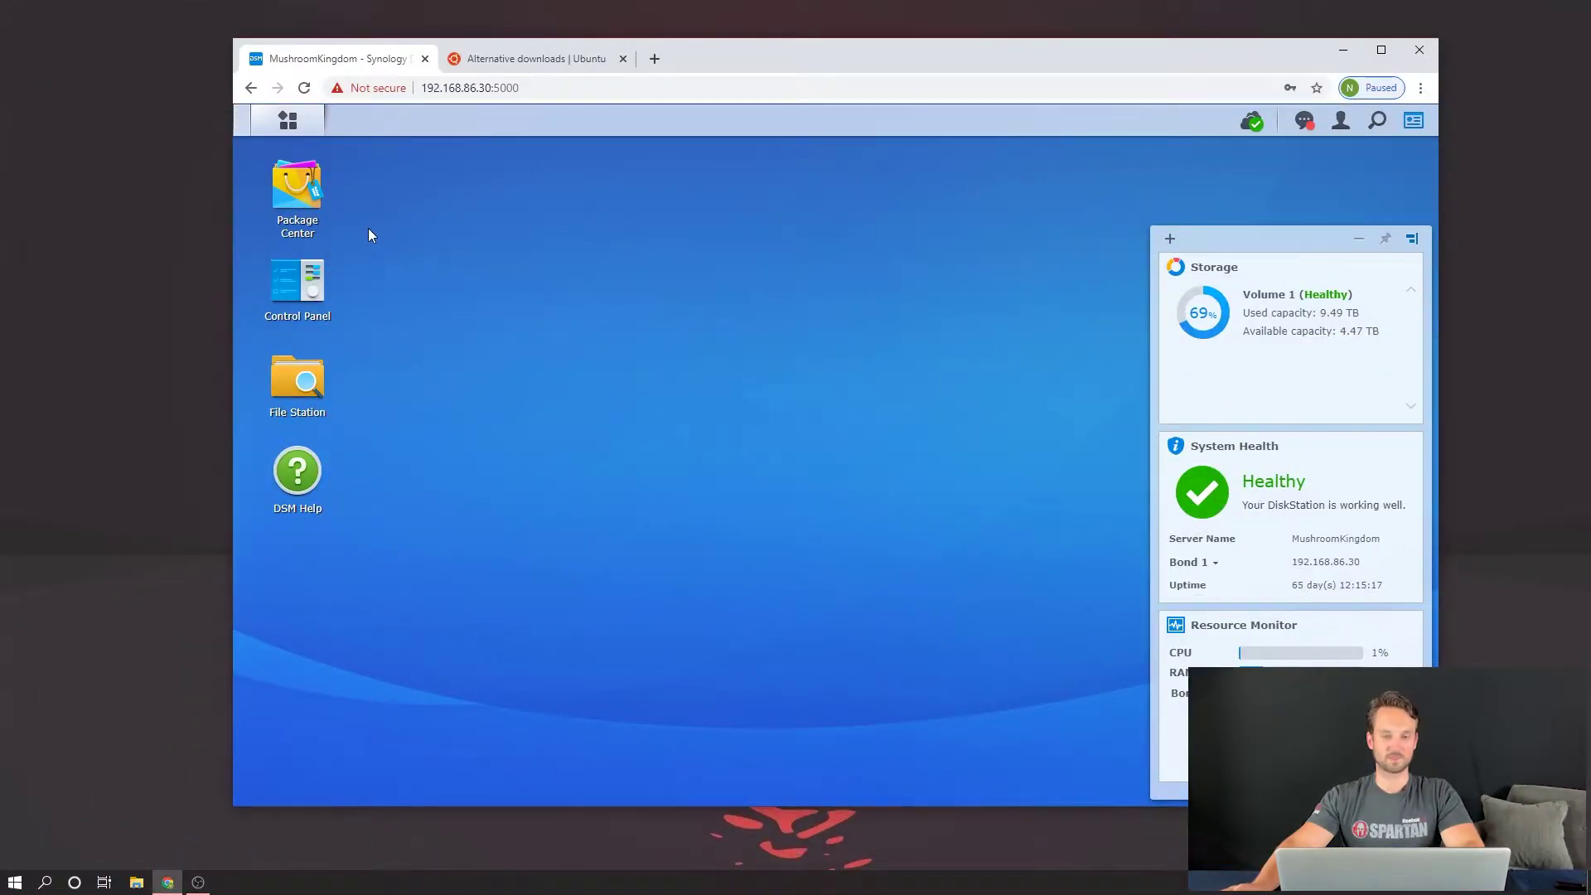
Step: Open the Deluge 1.3.15-9 package page from Package Center's Community catalogue
left_click(299, 189)
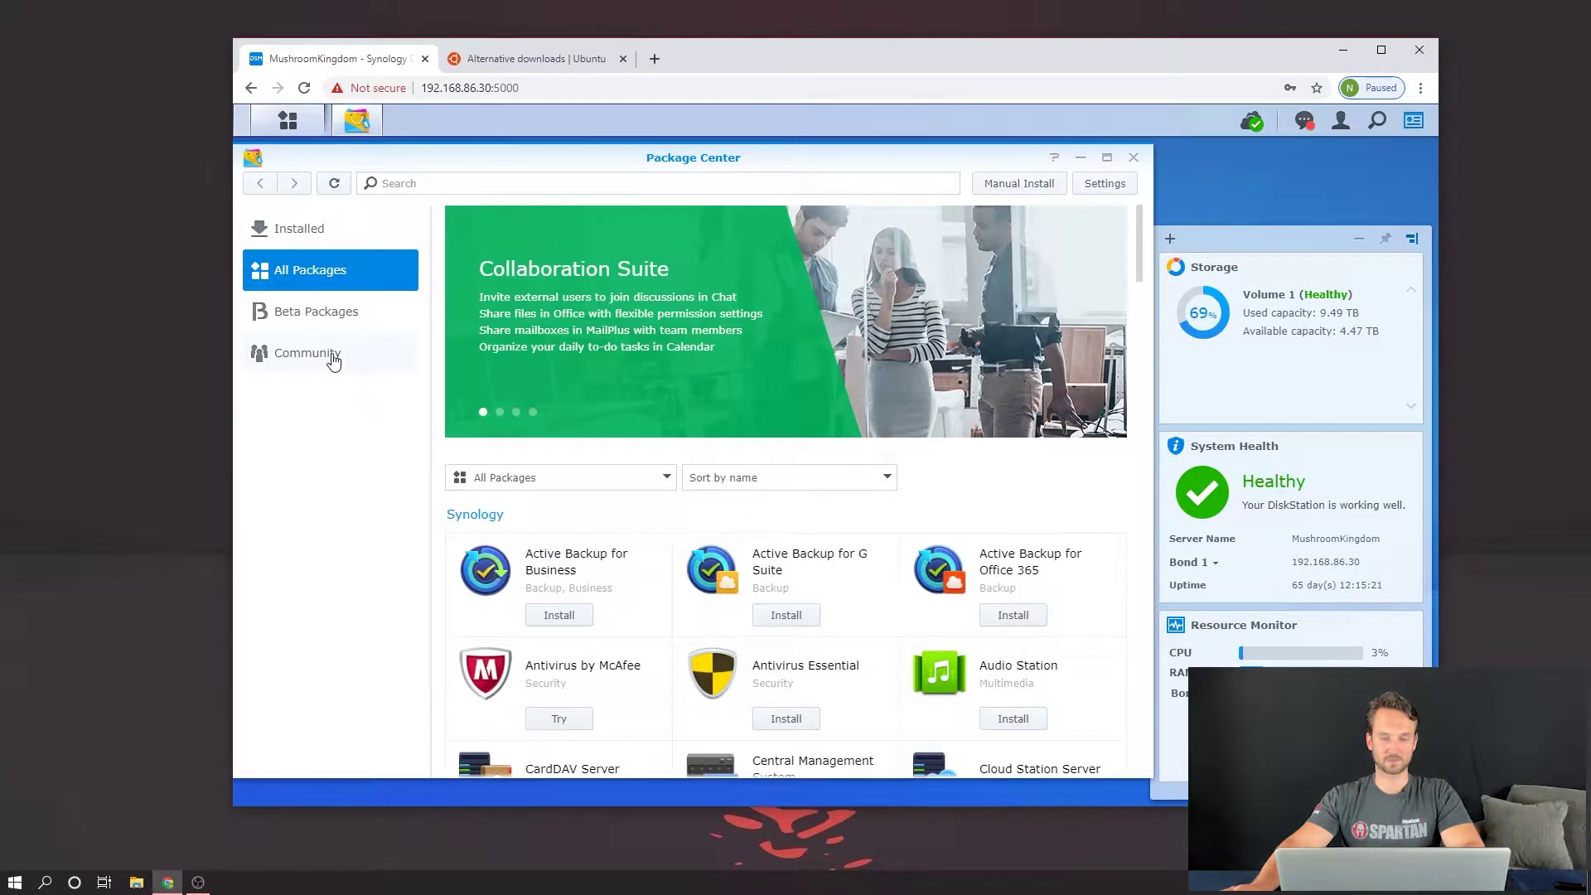
left_click(333, 358)
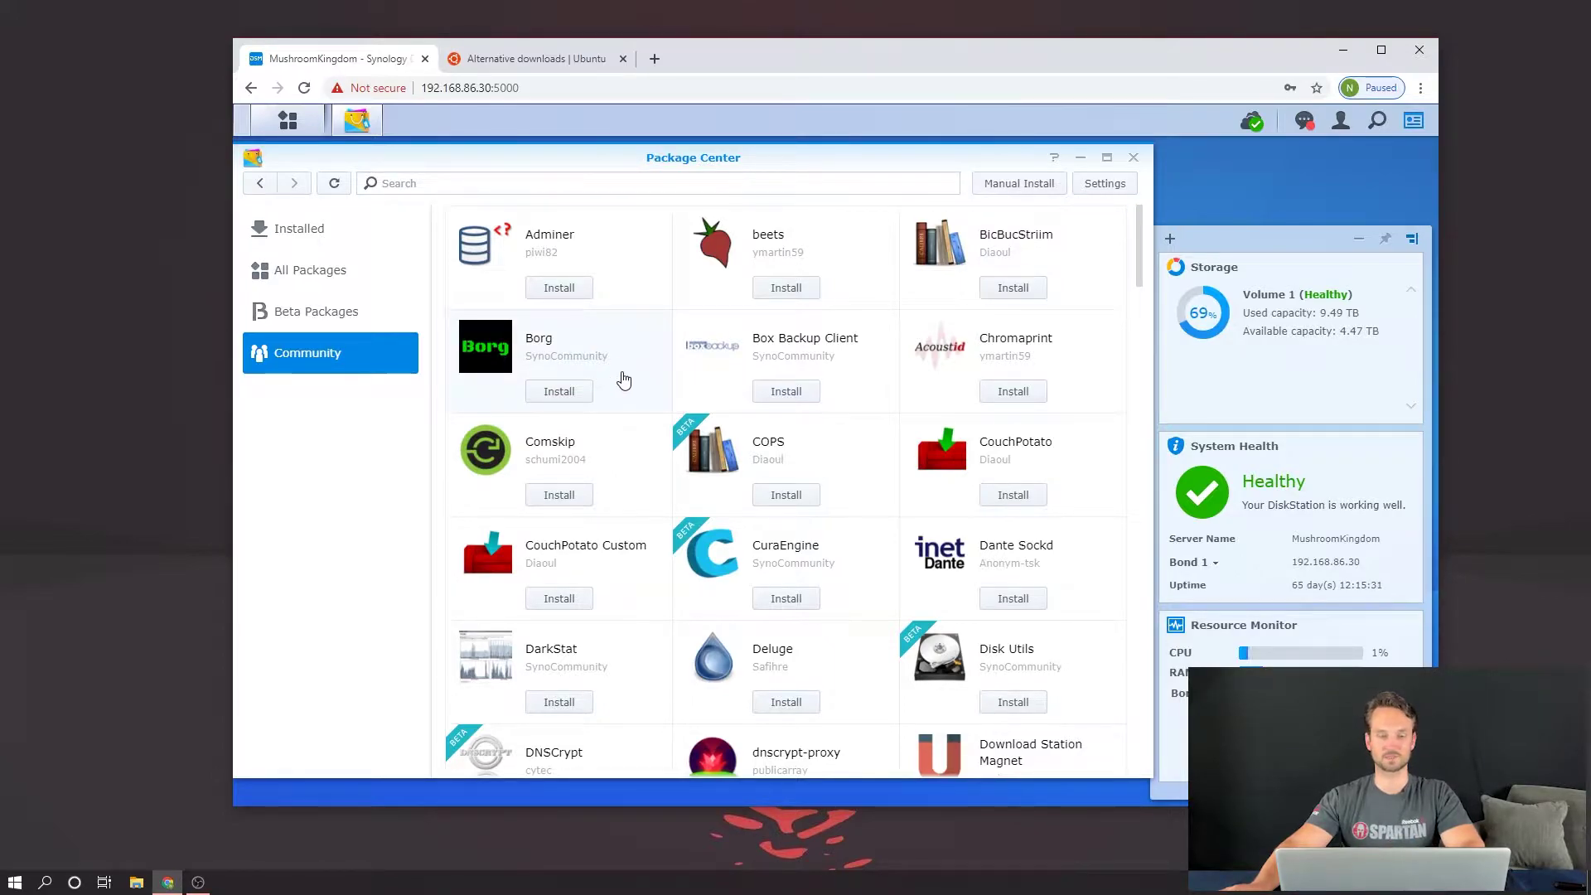
scroll(784, 277, "down", 3)
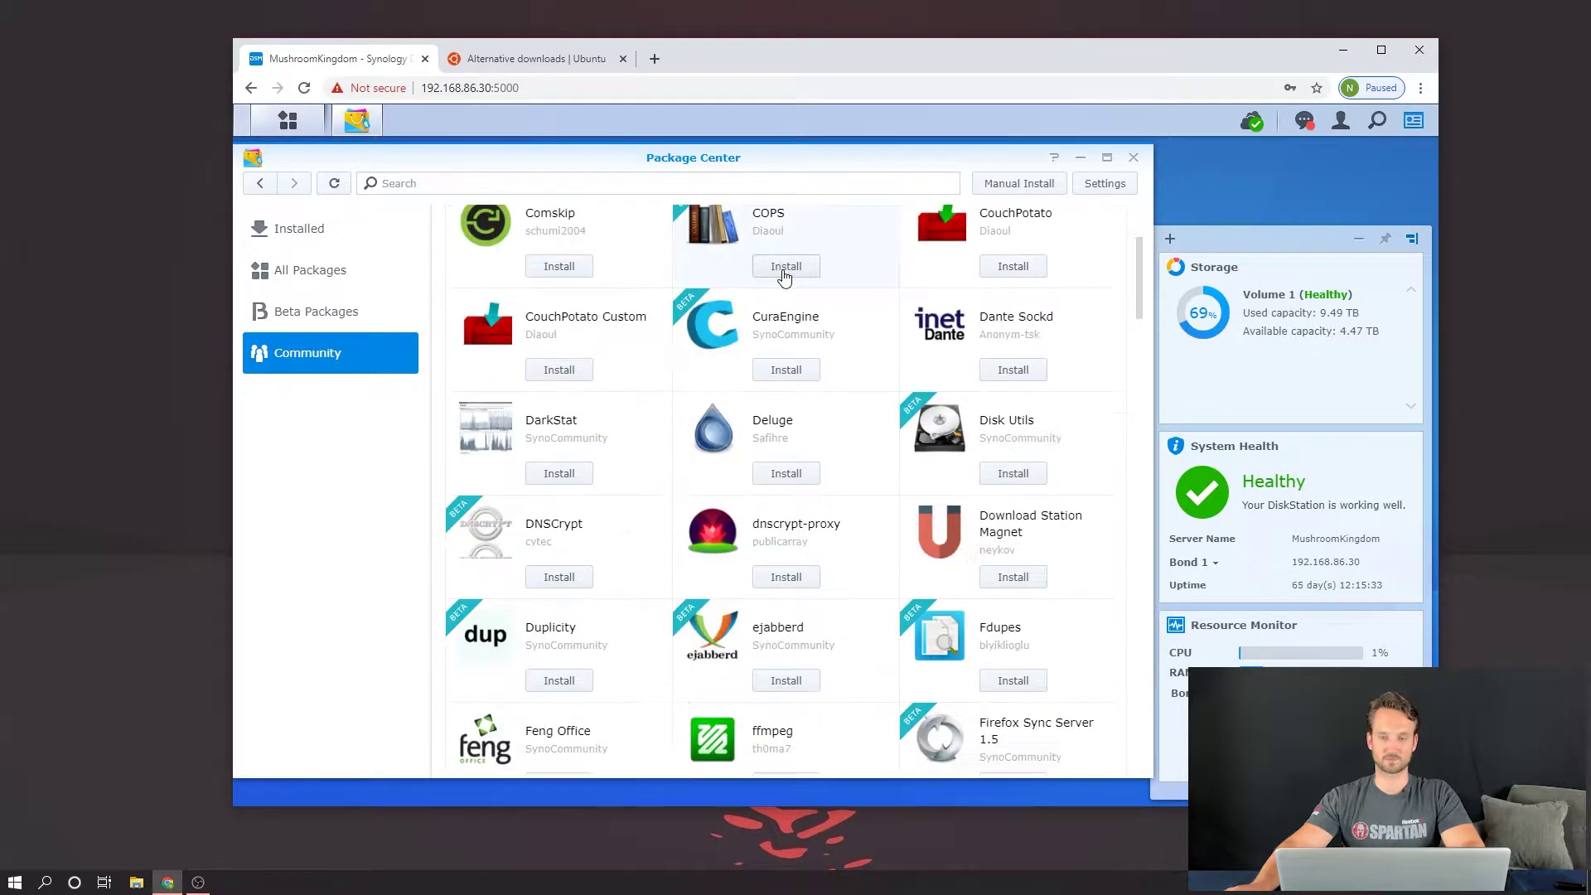
left_click(827, 412)
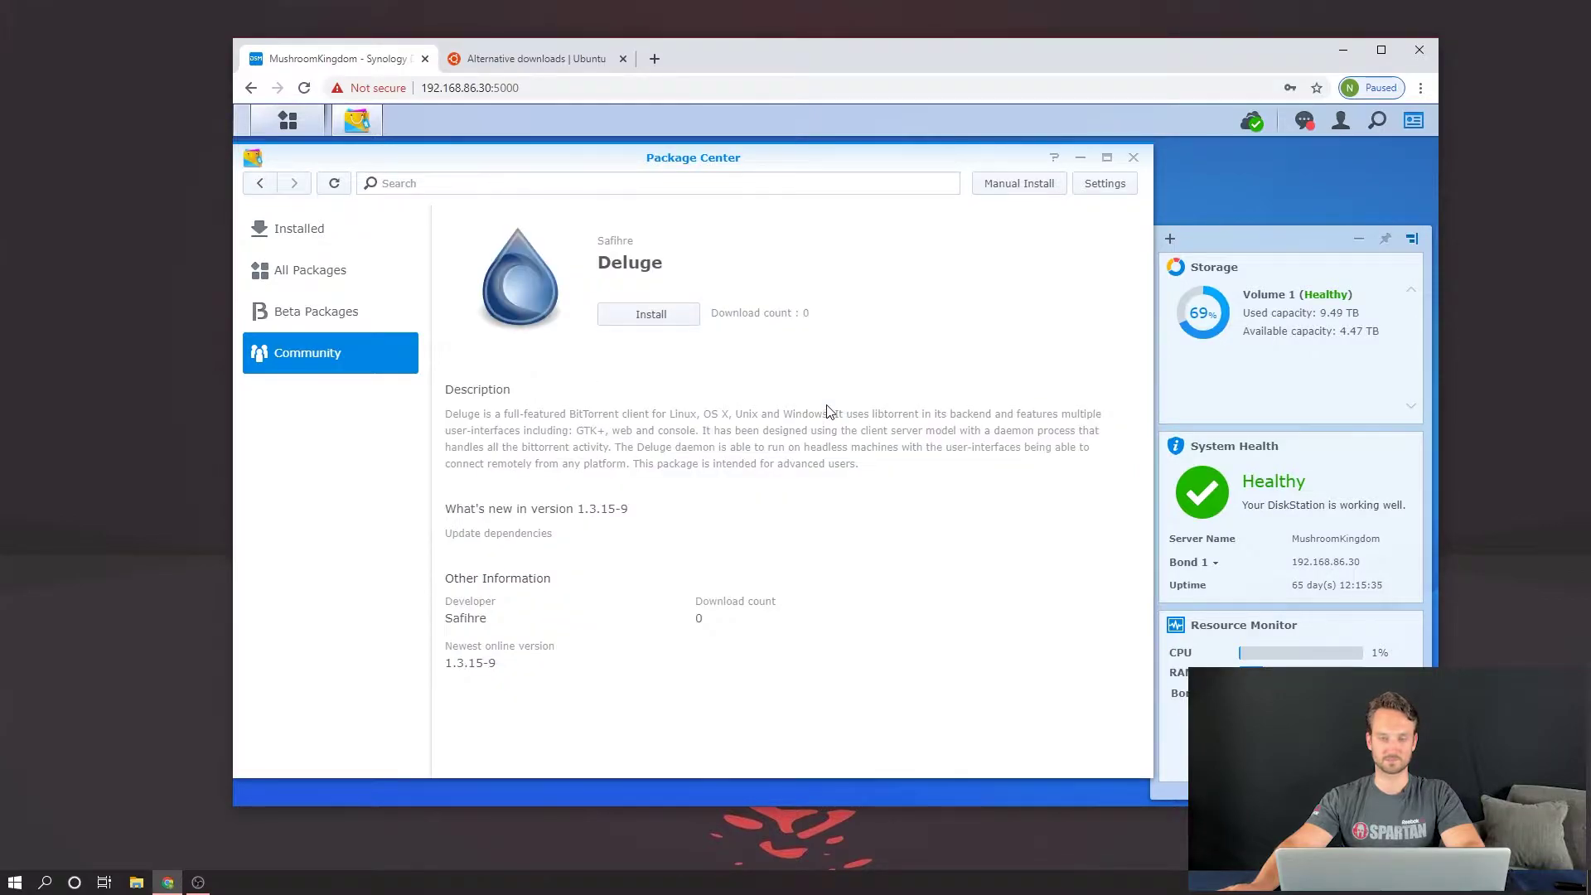
Step: Start the Deluge install and select 'downloads' in the /volume1/downloads download directory
left_click(671, 316)
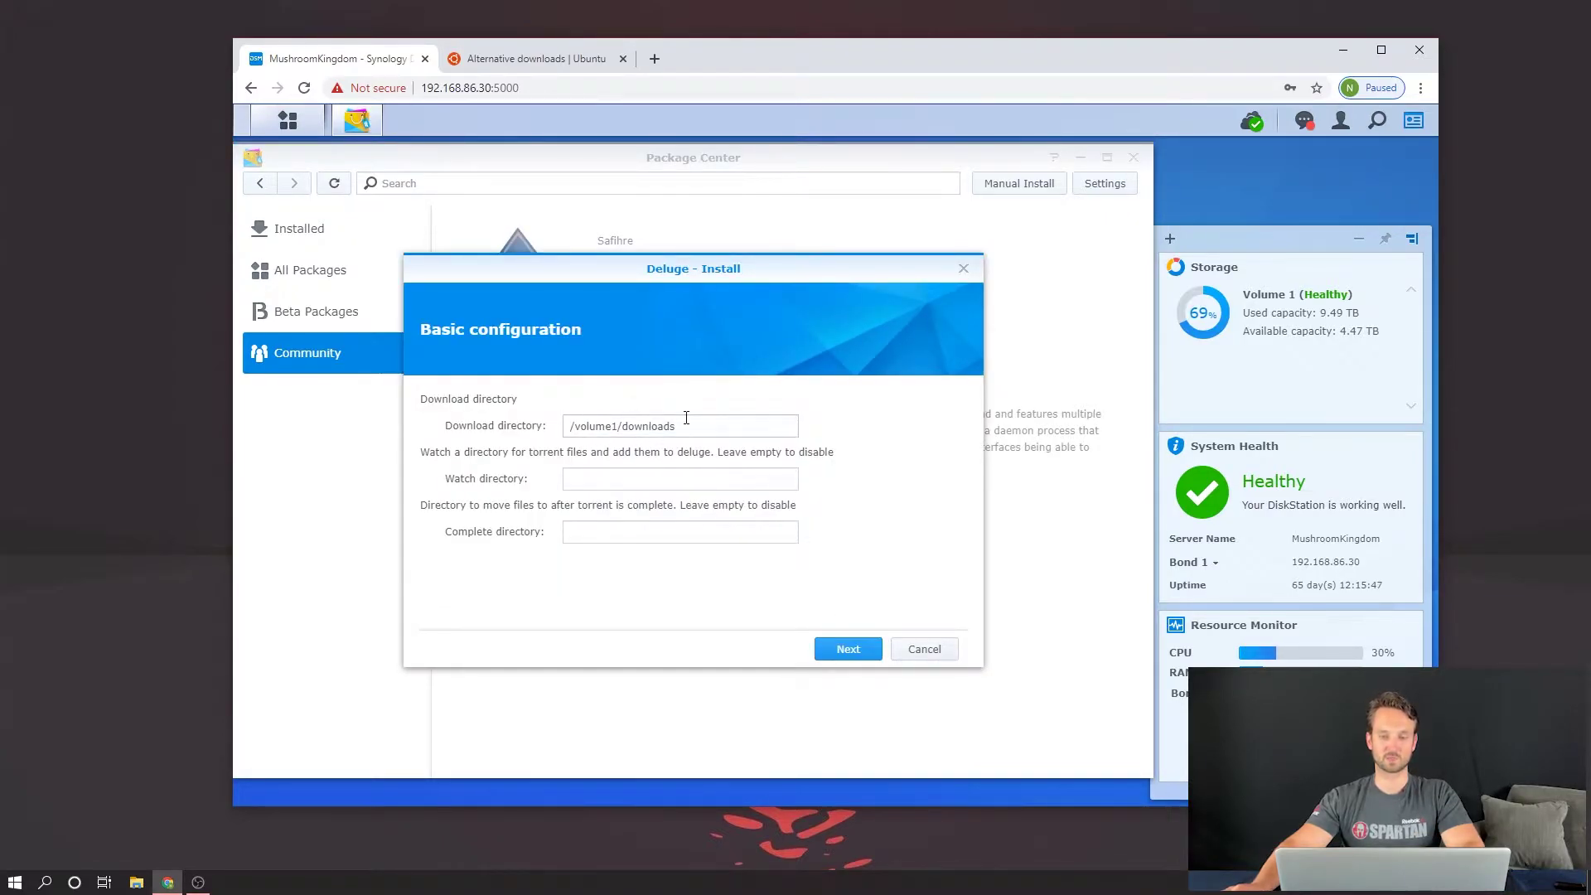
left_click_drag(687, 419, 619, 437)
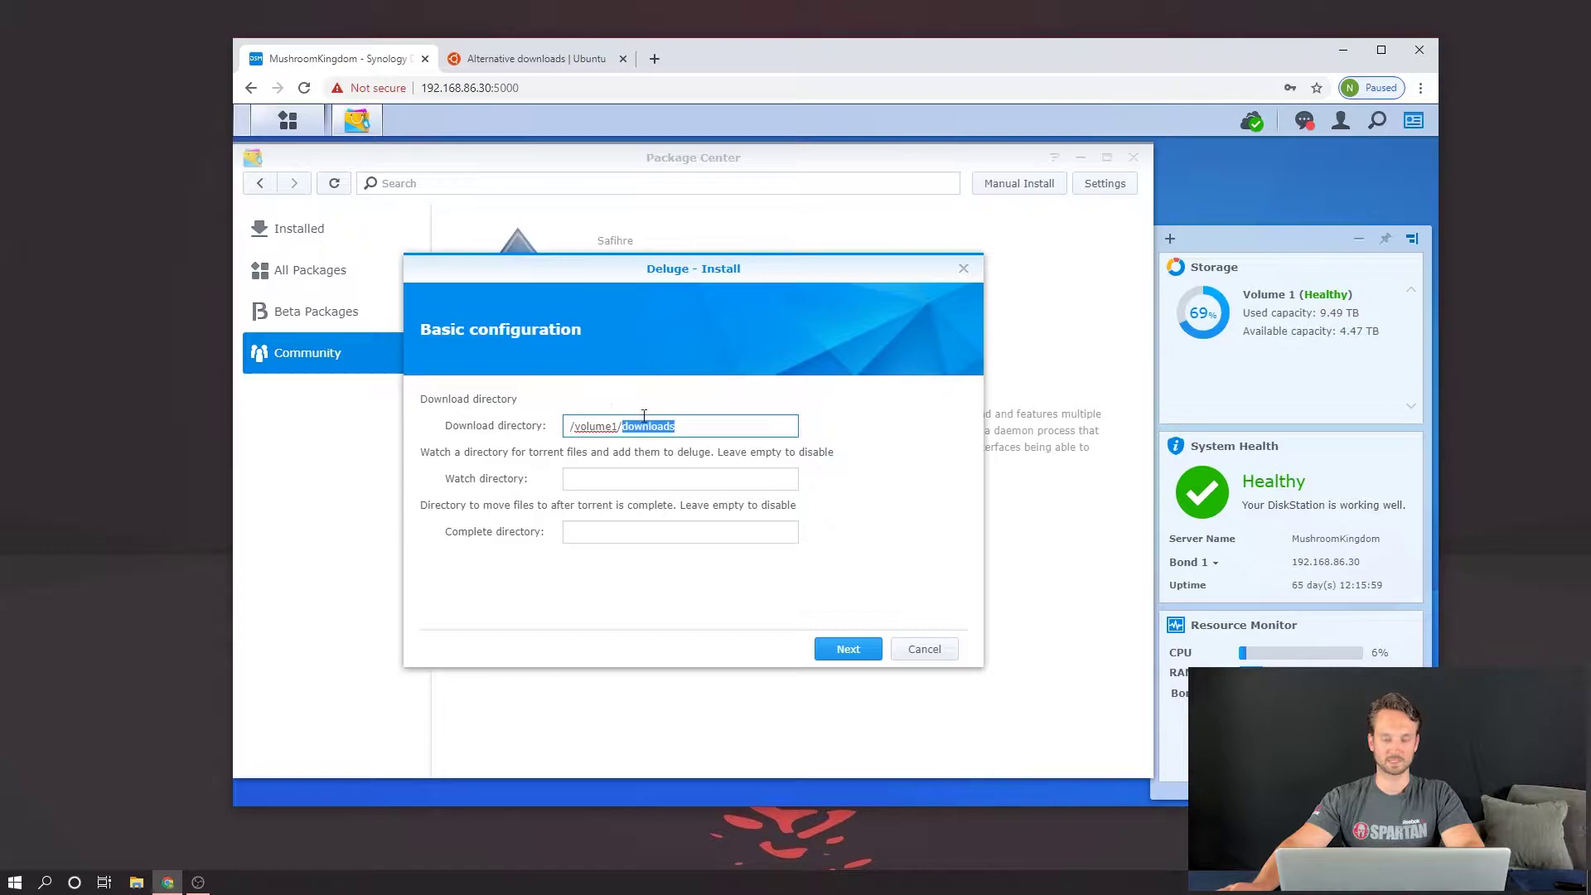
Step: Begin creating a new shared folder from Control Panel's Shared Folder page
left_click(305, 124)
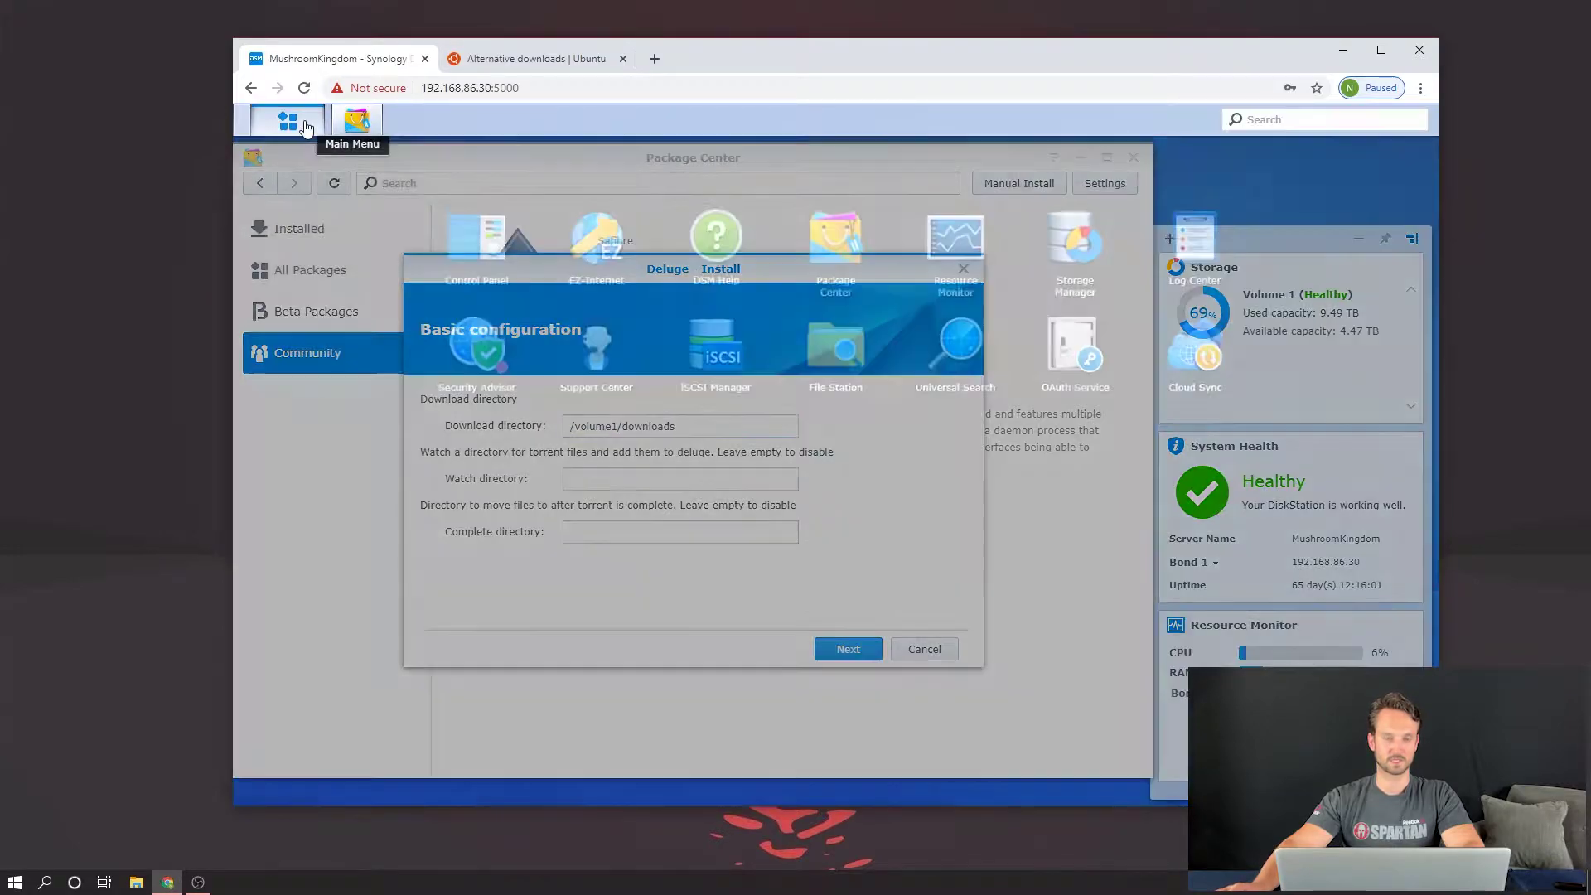
left_click(462, 218)
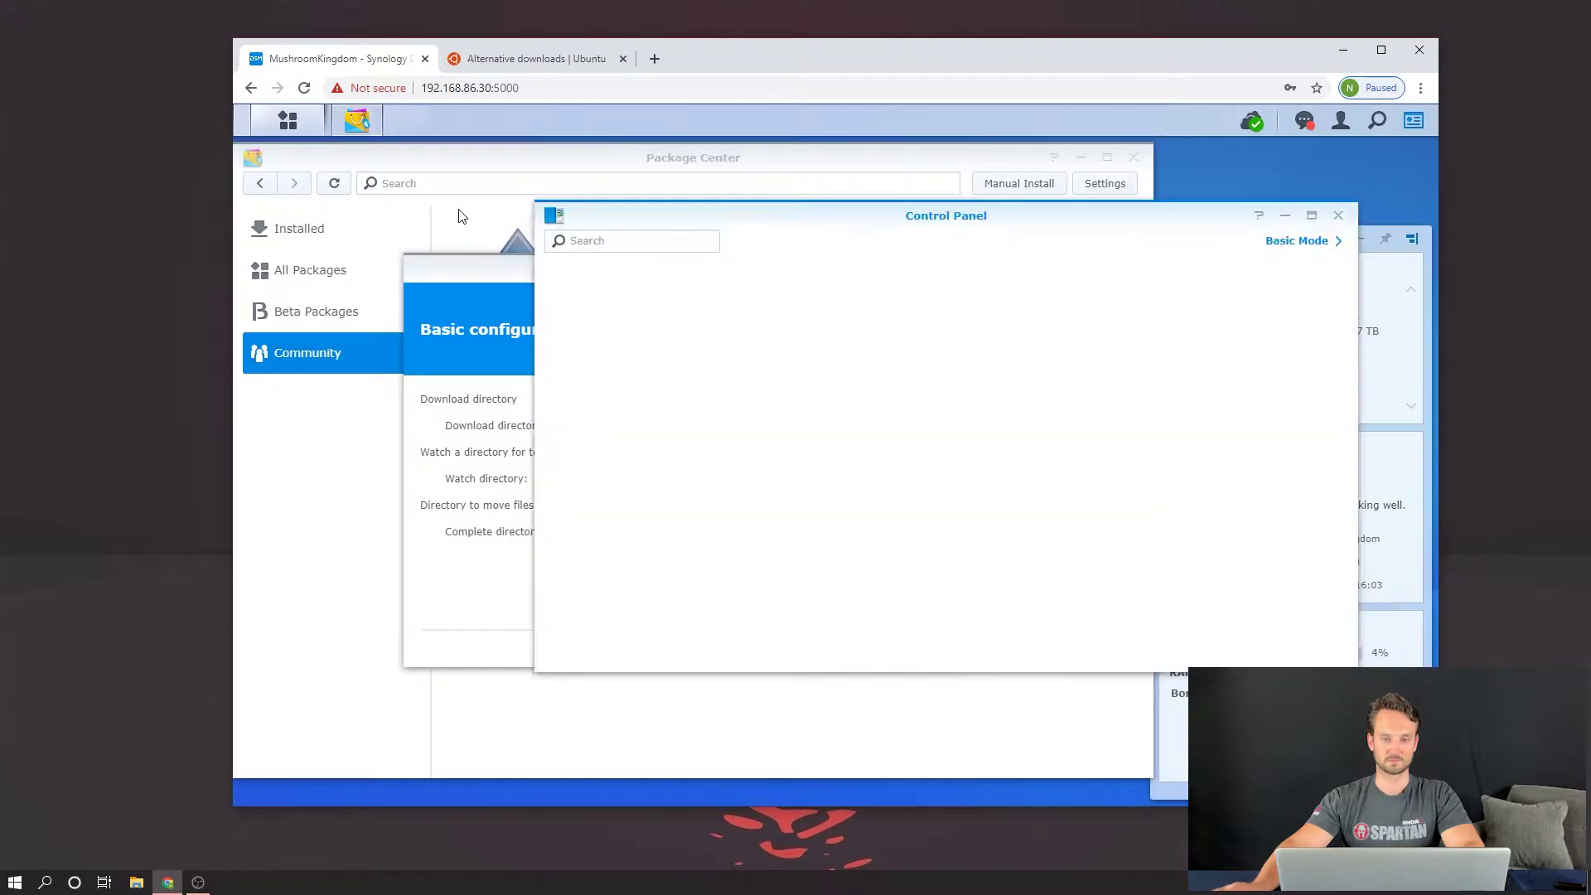
left_click(596, 322)
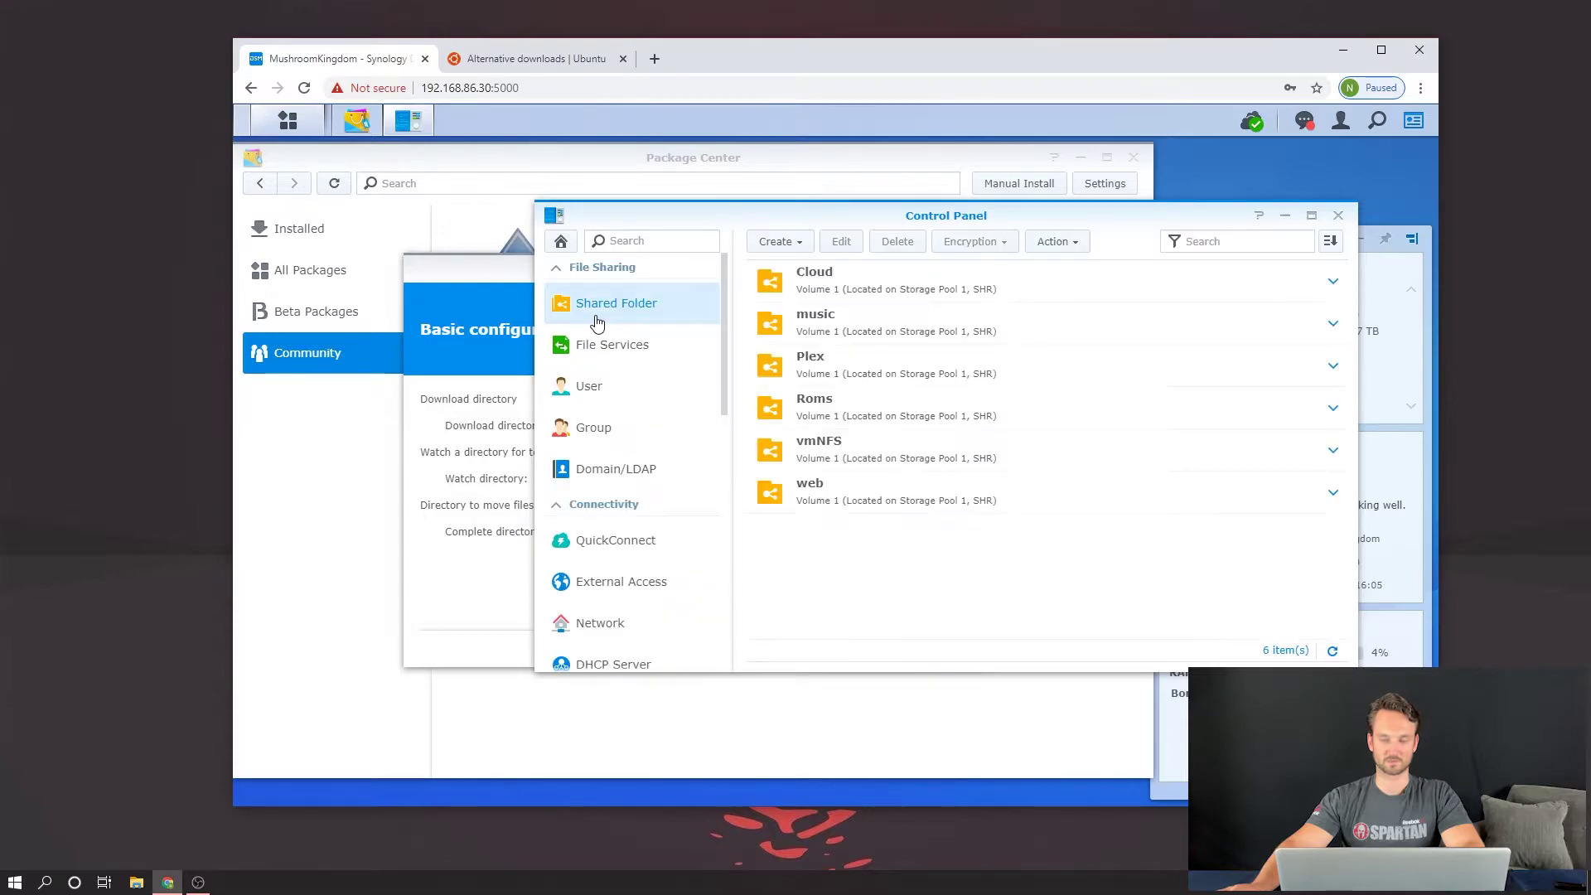
left_click(780, 241)
left_click(795, 271)
Step: Name the folder 'downloads', finish the wizard unencrypted, and accept its permissions
left_click(825, 340)
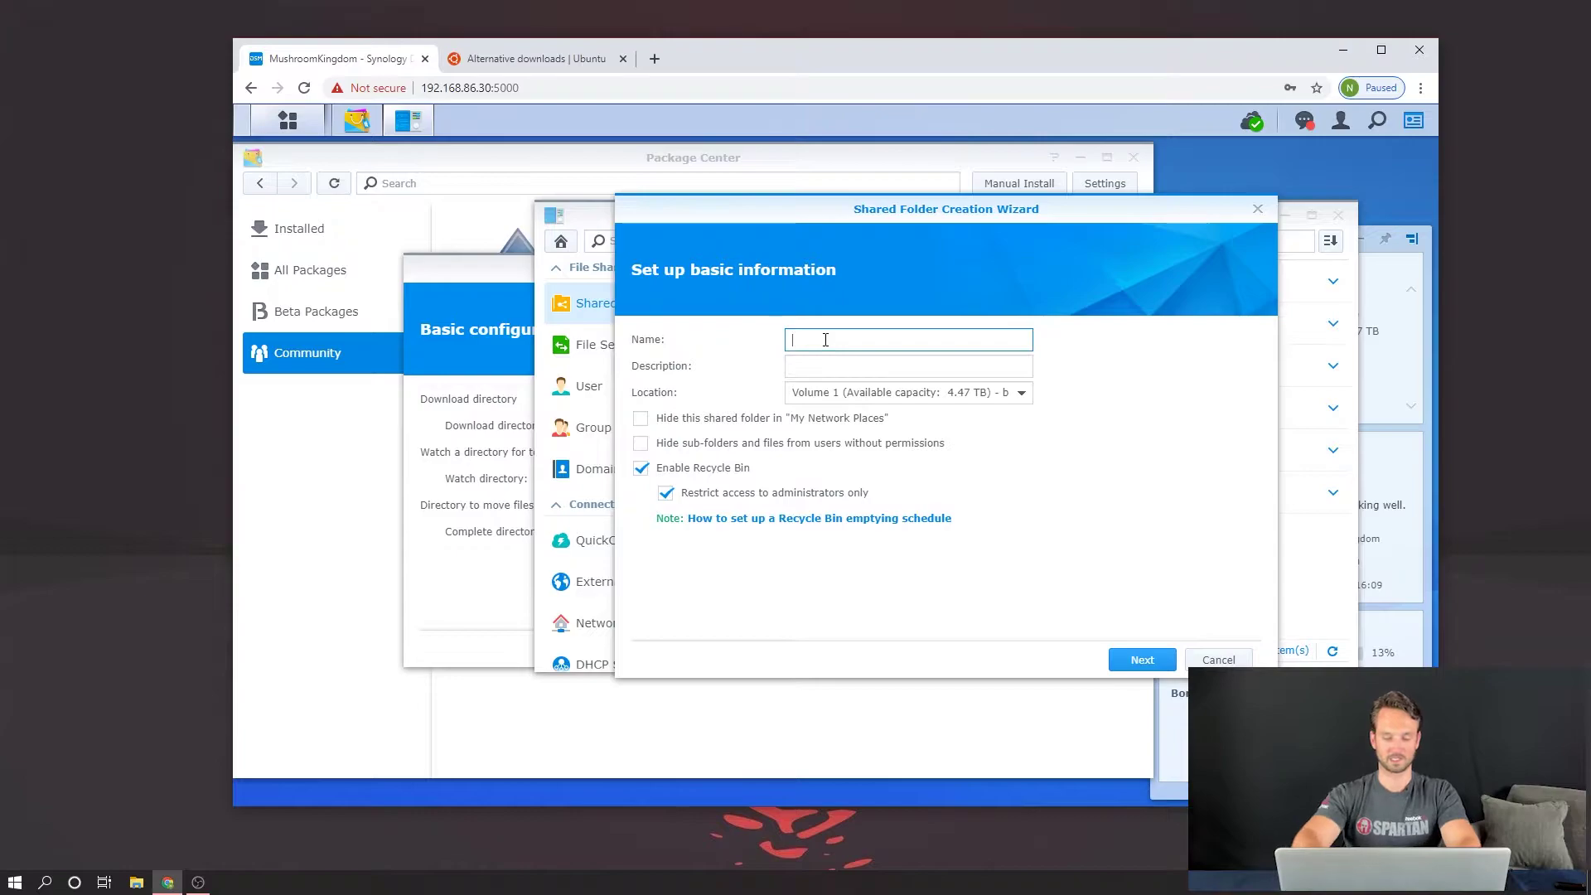
type("downloads")
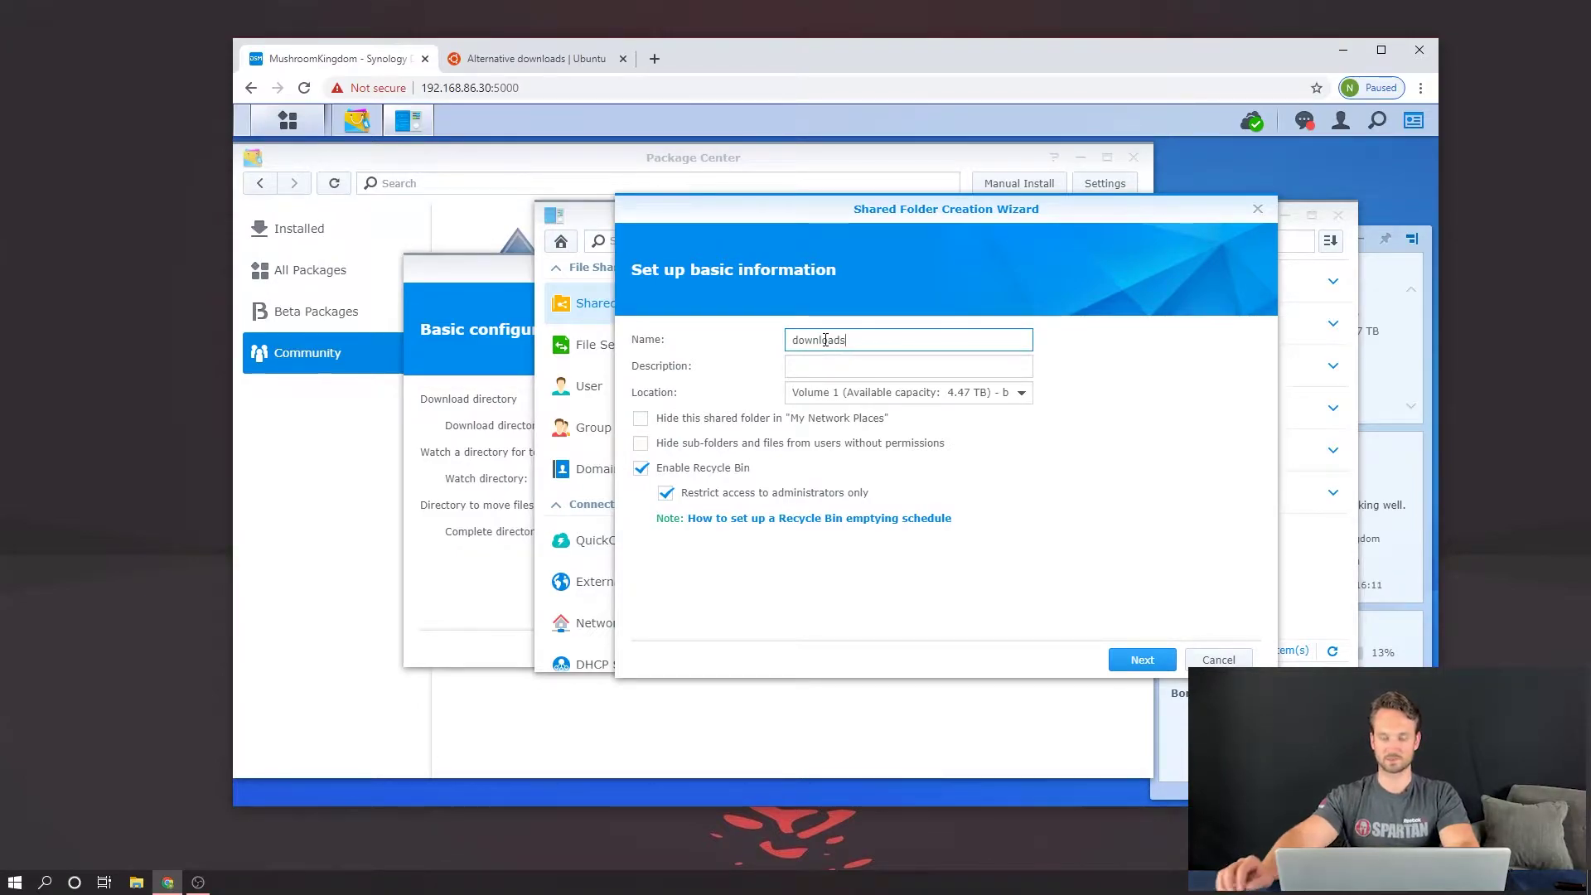
left_click(1153, 661)
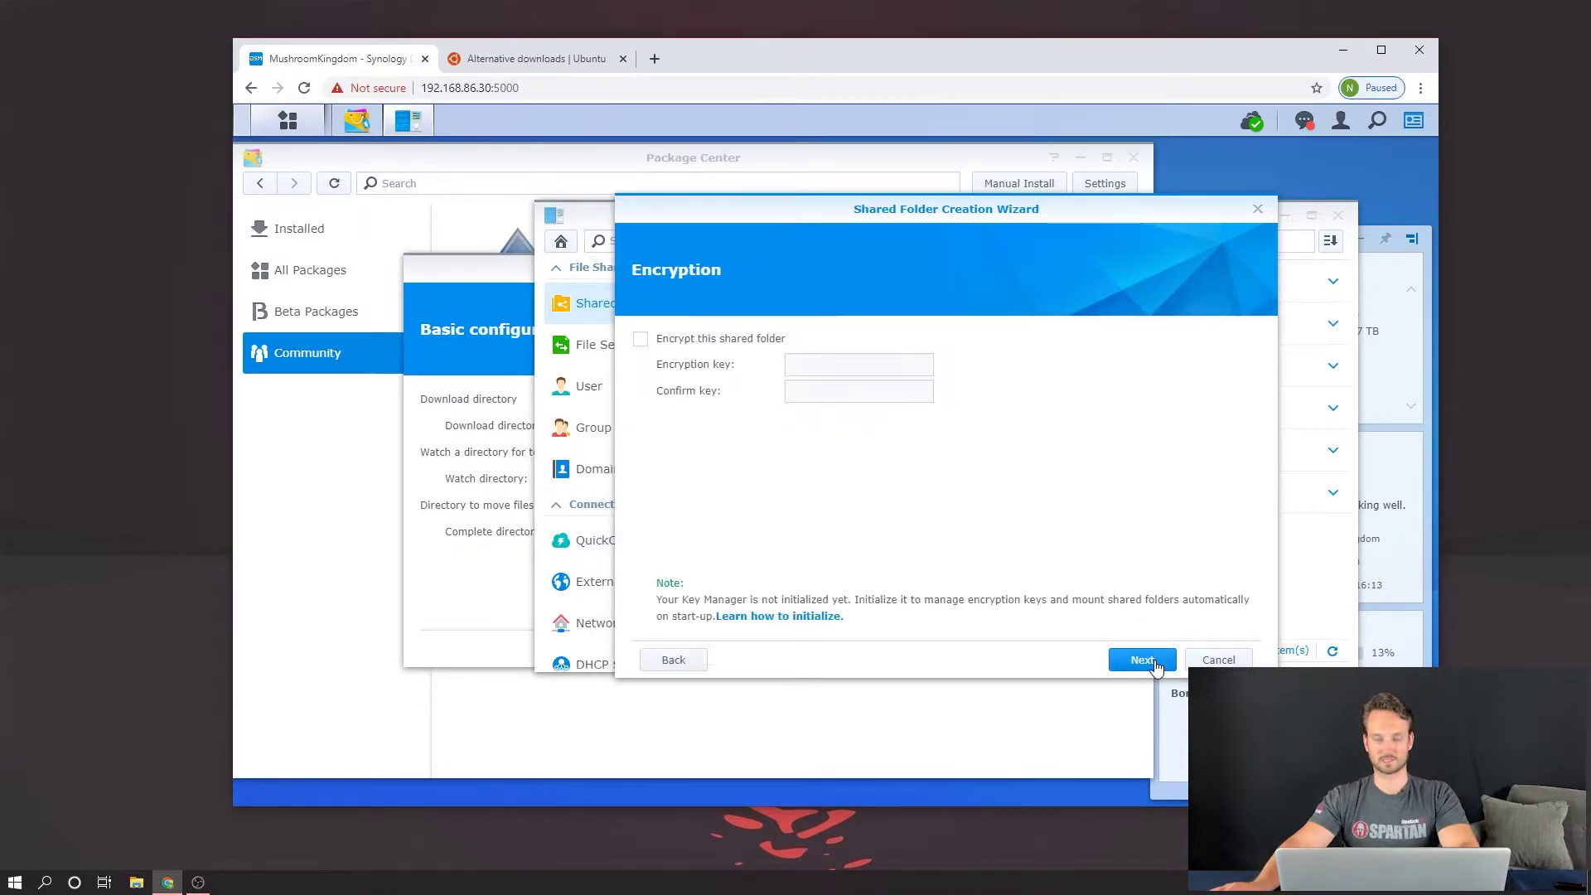
left_click(1156, 663)
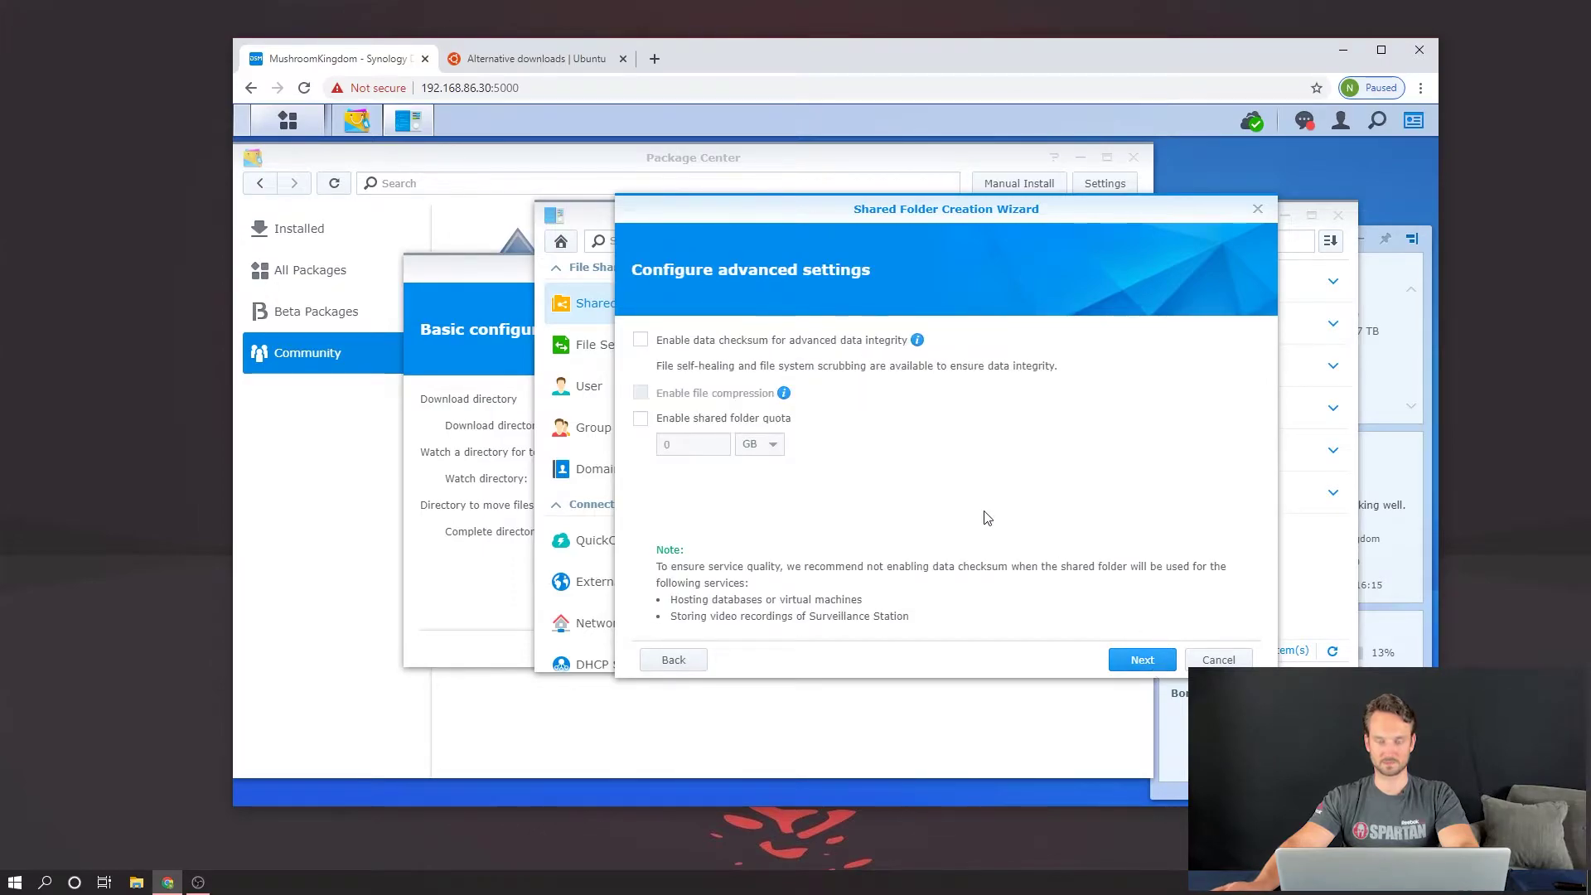
left_click(1138, 660)
left_click(1147, 663)
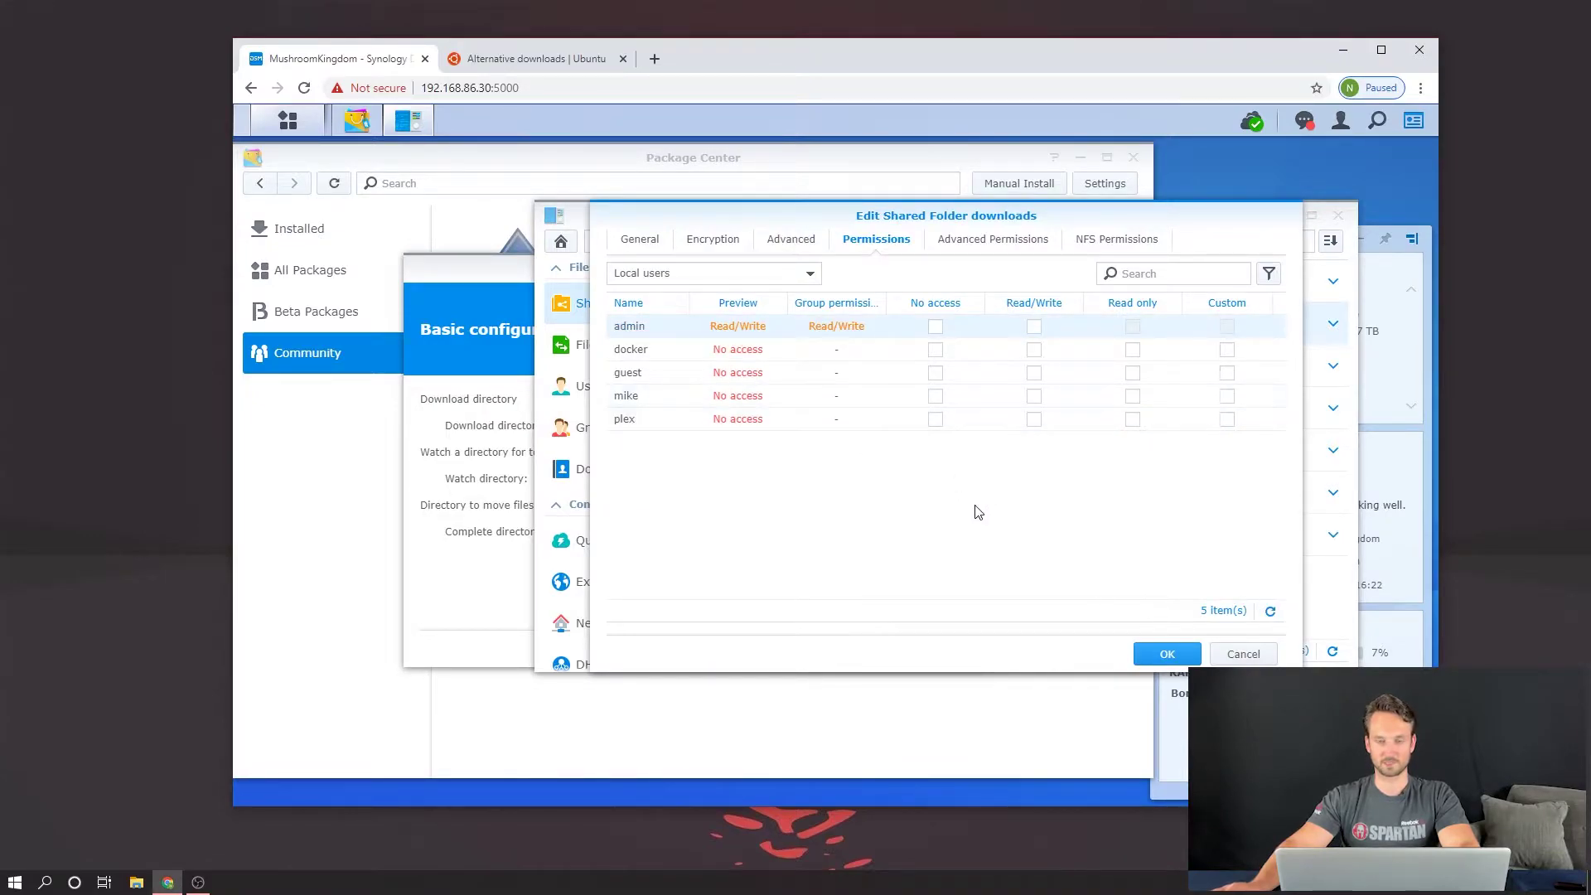
left_click(1157, 659)
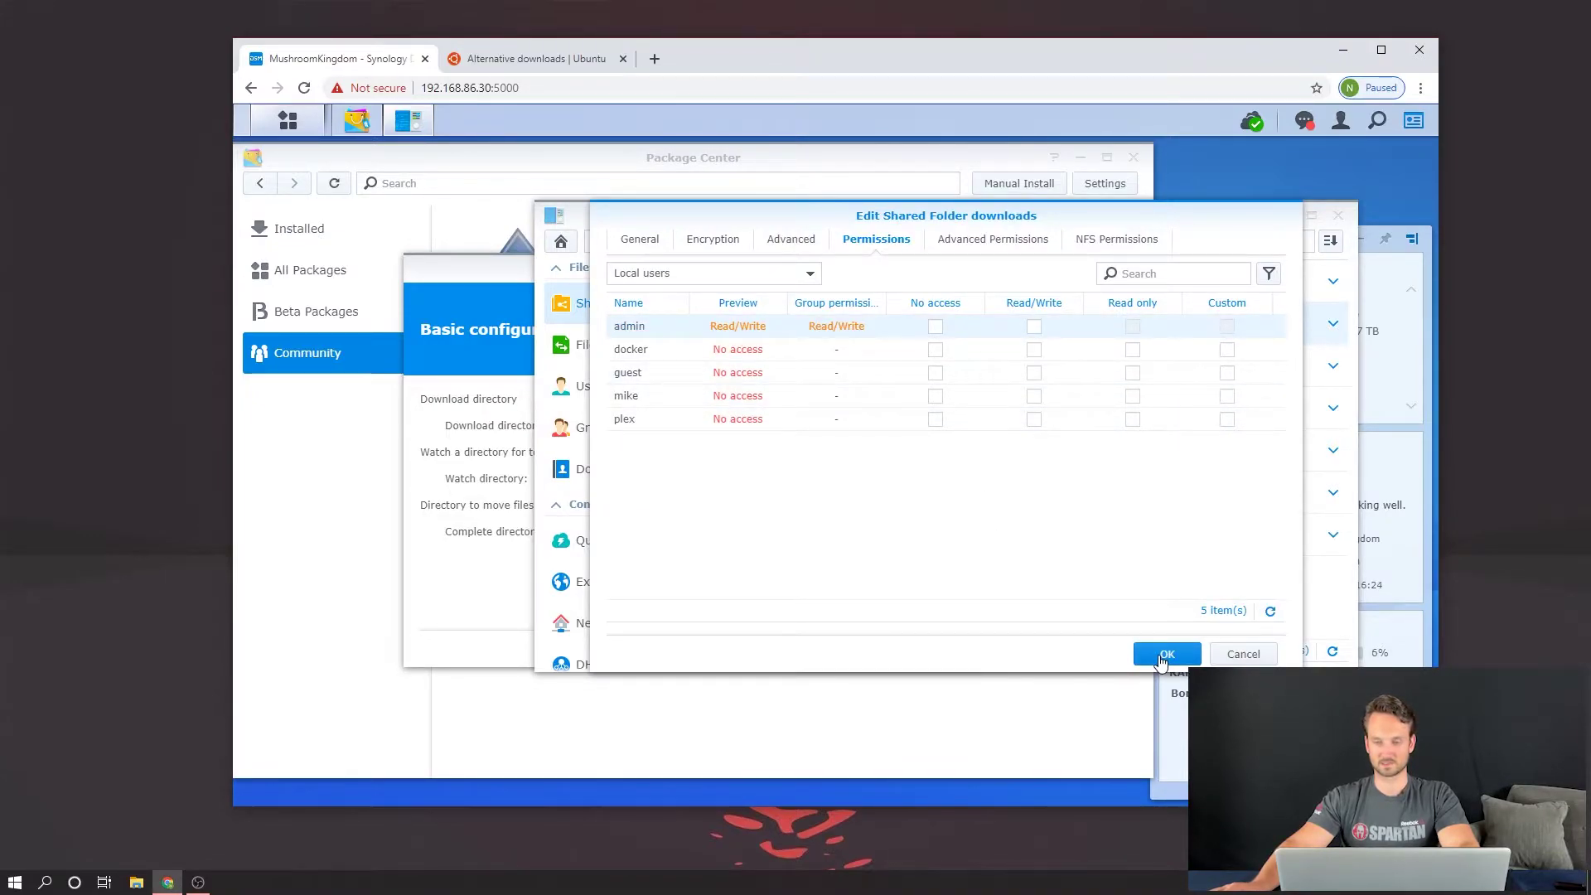
Step: Close Control Panel and advance the Deluge wizard past Basic configuration, First login and DSM6 Permissions
left_click(1337, 217)
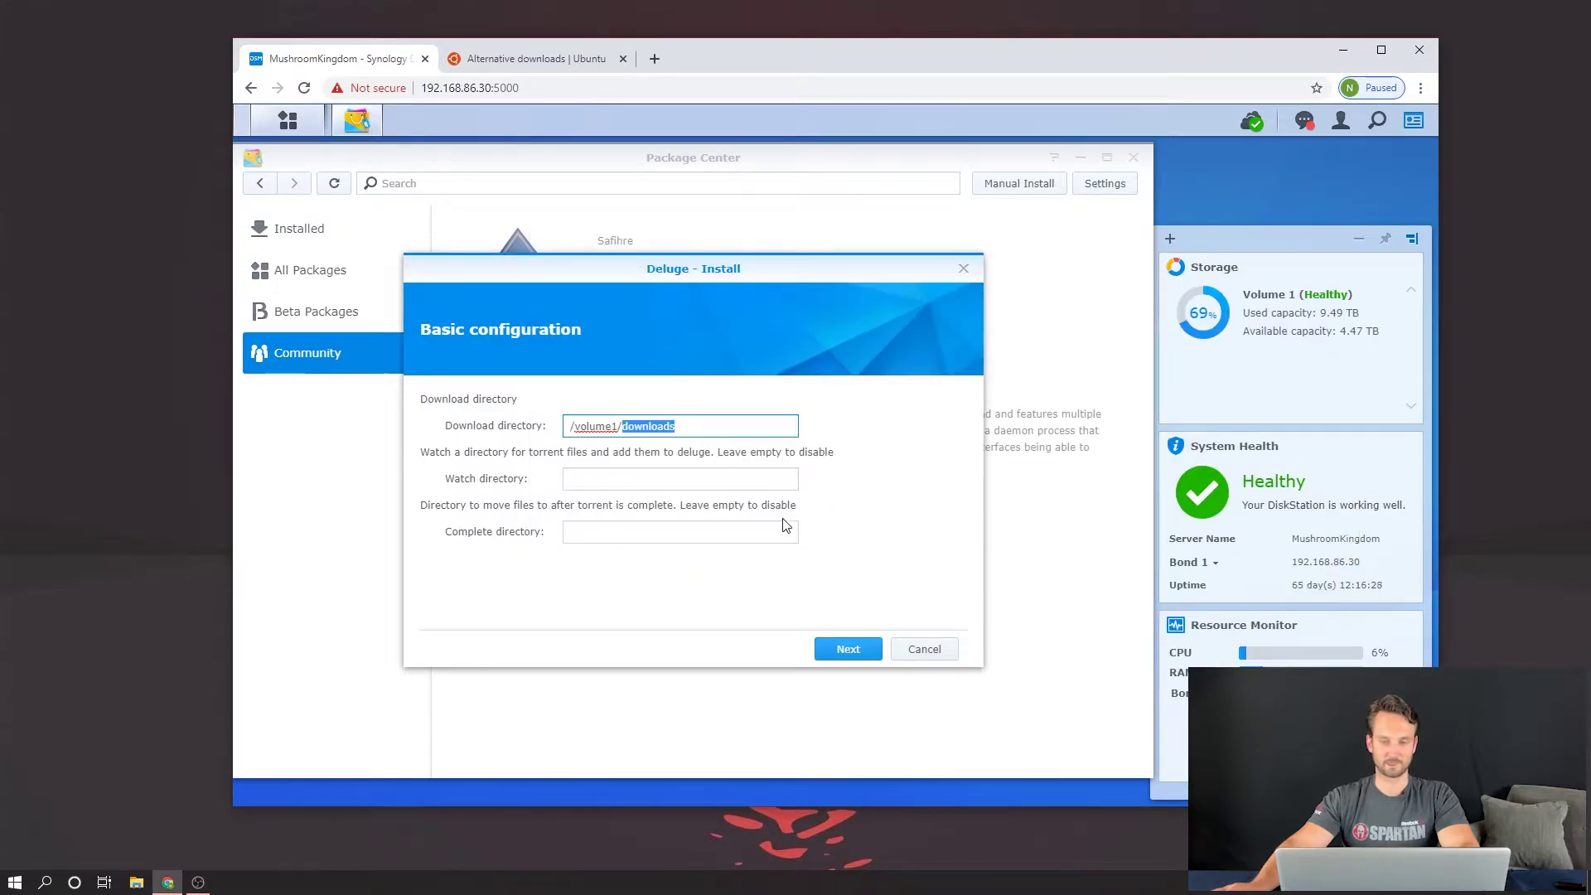
left_click(849, 649)
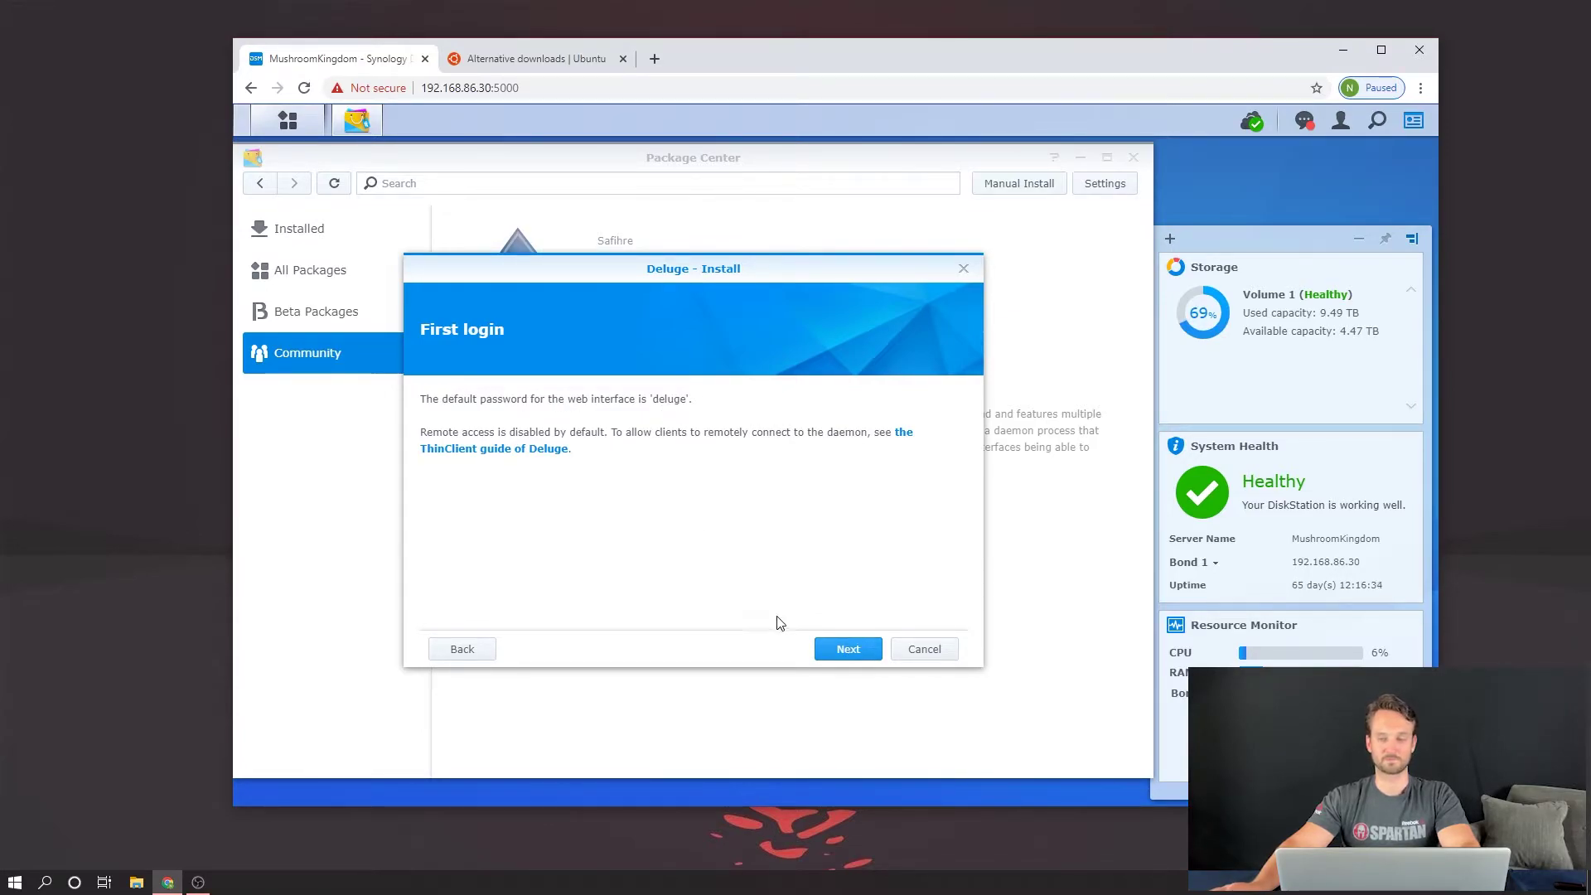
left_click(846, 649)
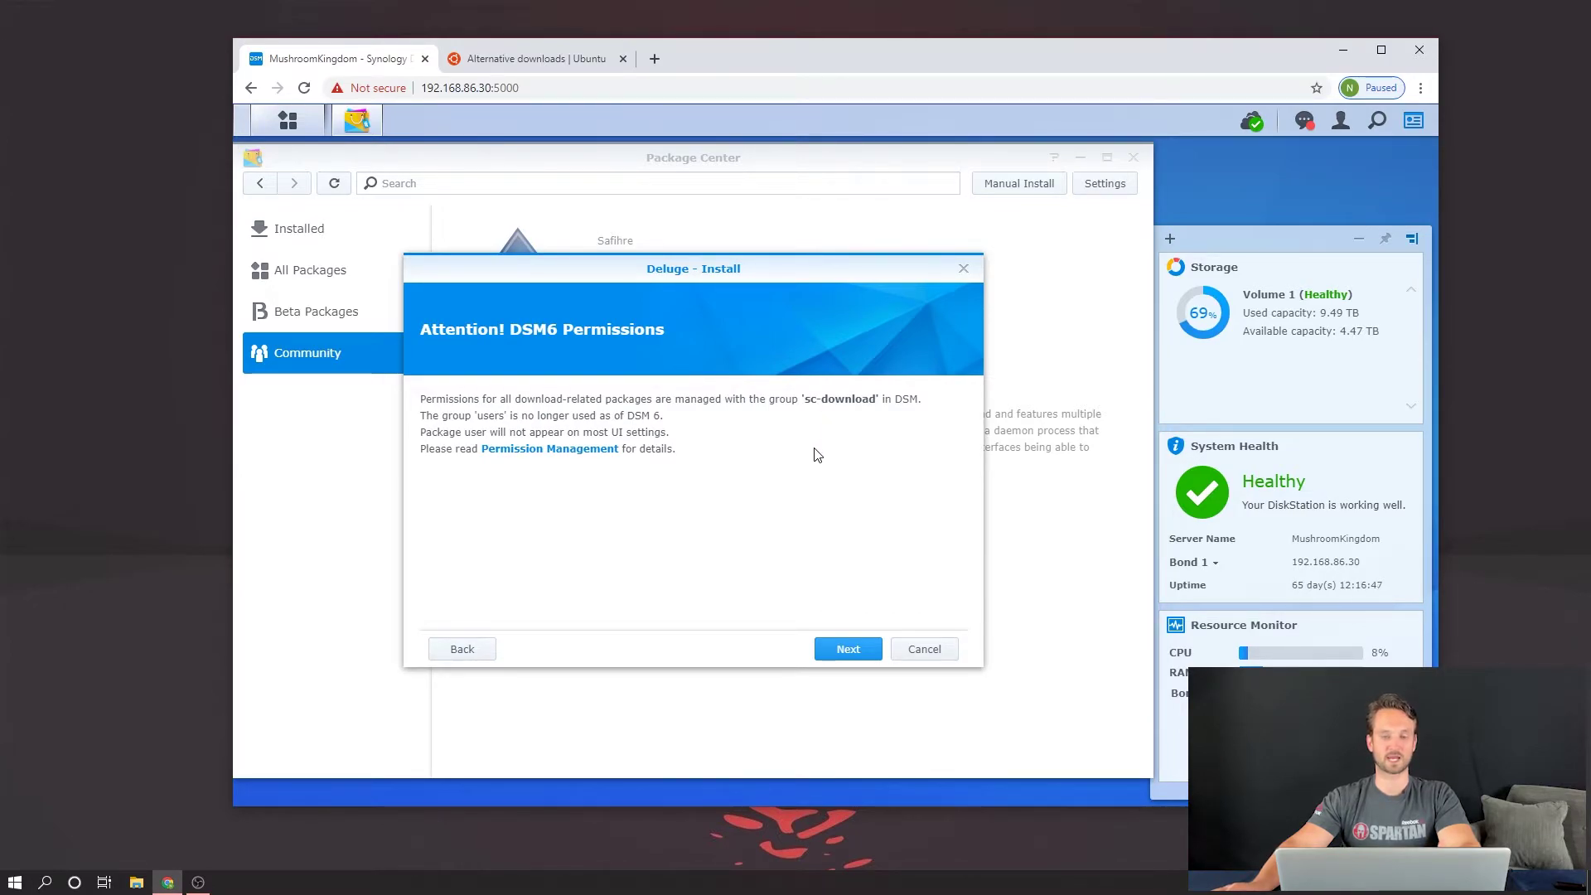
left_click(843, 647)
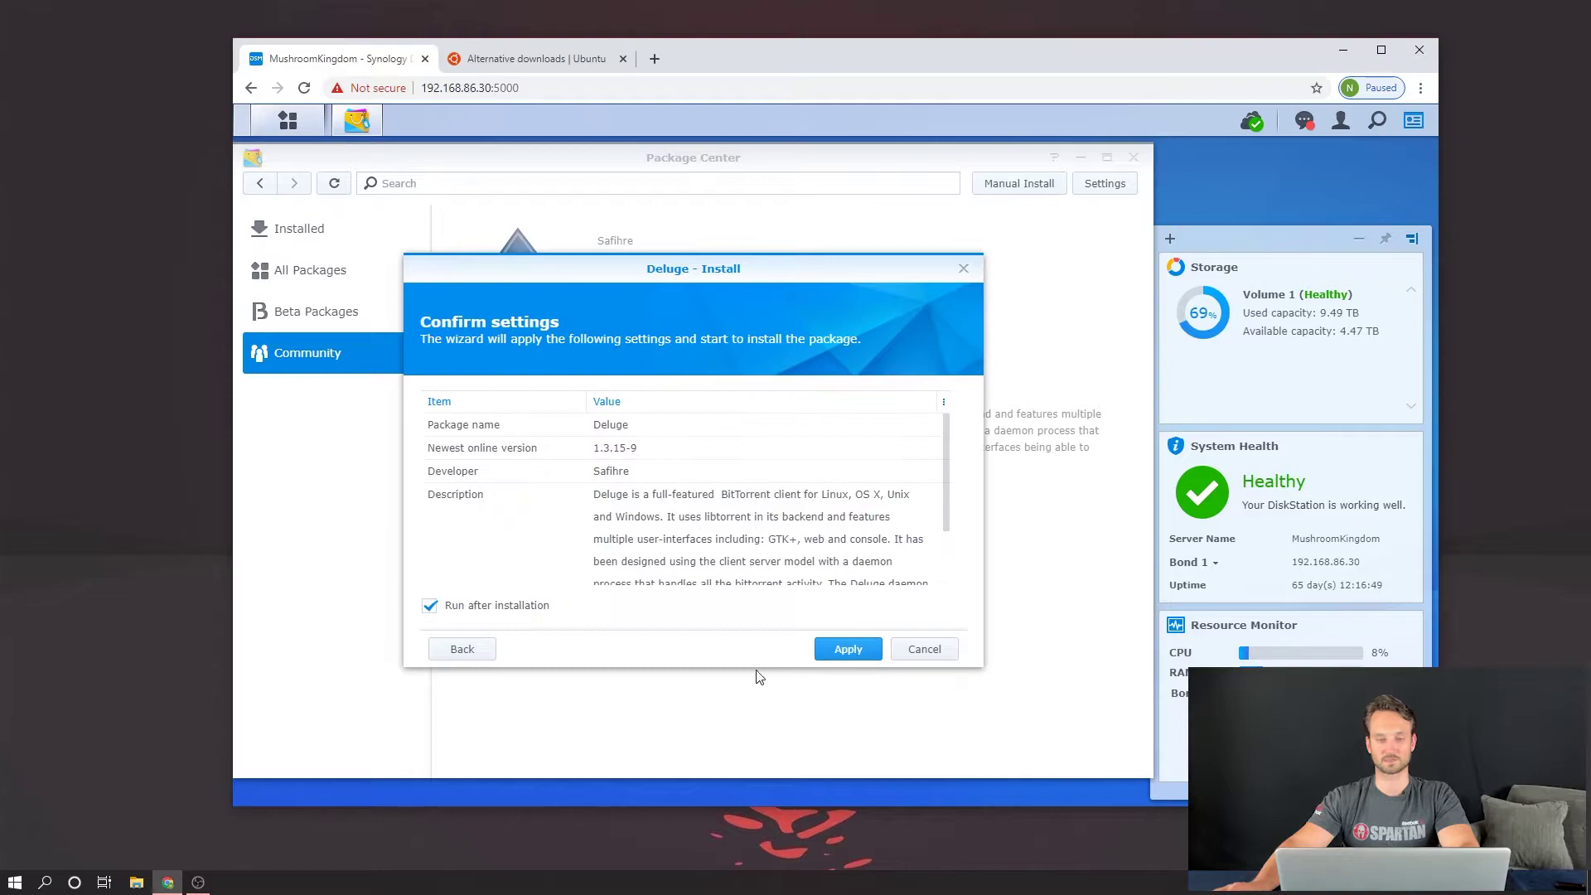
Step: Apply the settings to install Deluge 1.3.15-9, checking the Ubuntu downloads tab meanwhile
left_click(862, 649)
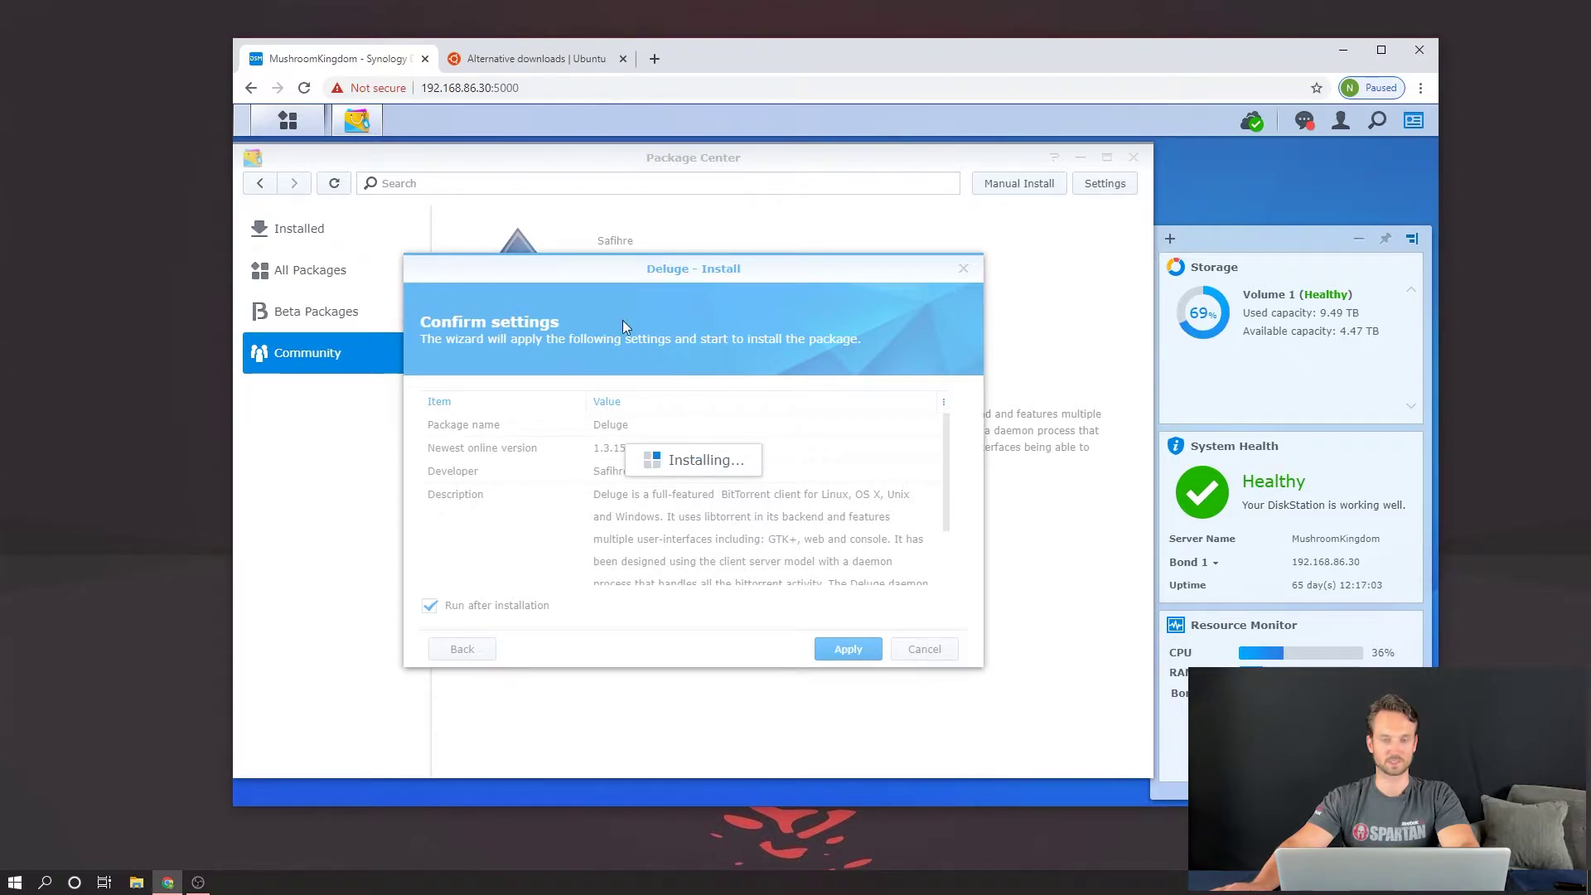
left_click(527, 58)
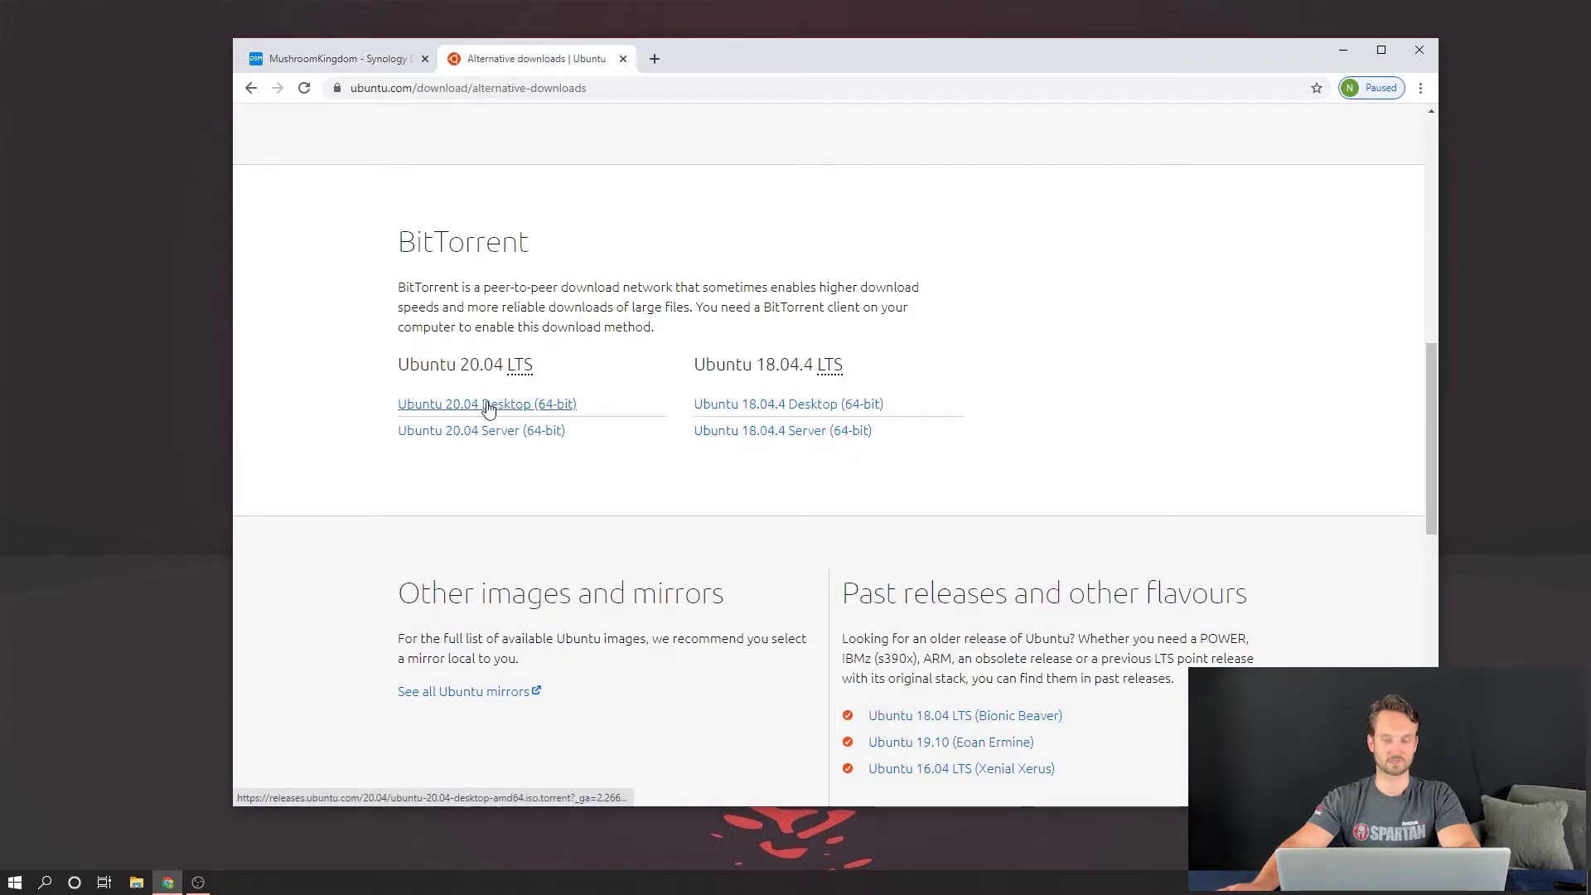
left_click(389, 64)
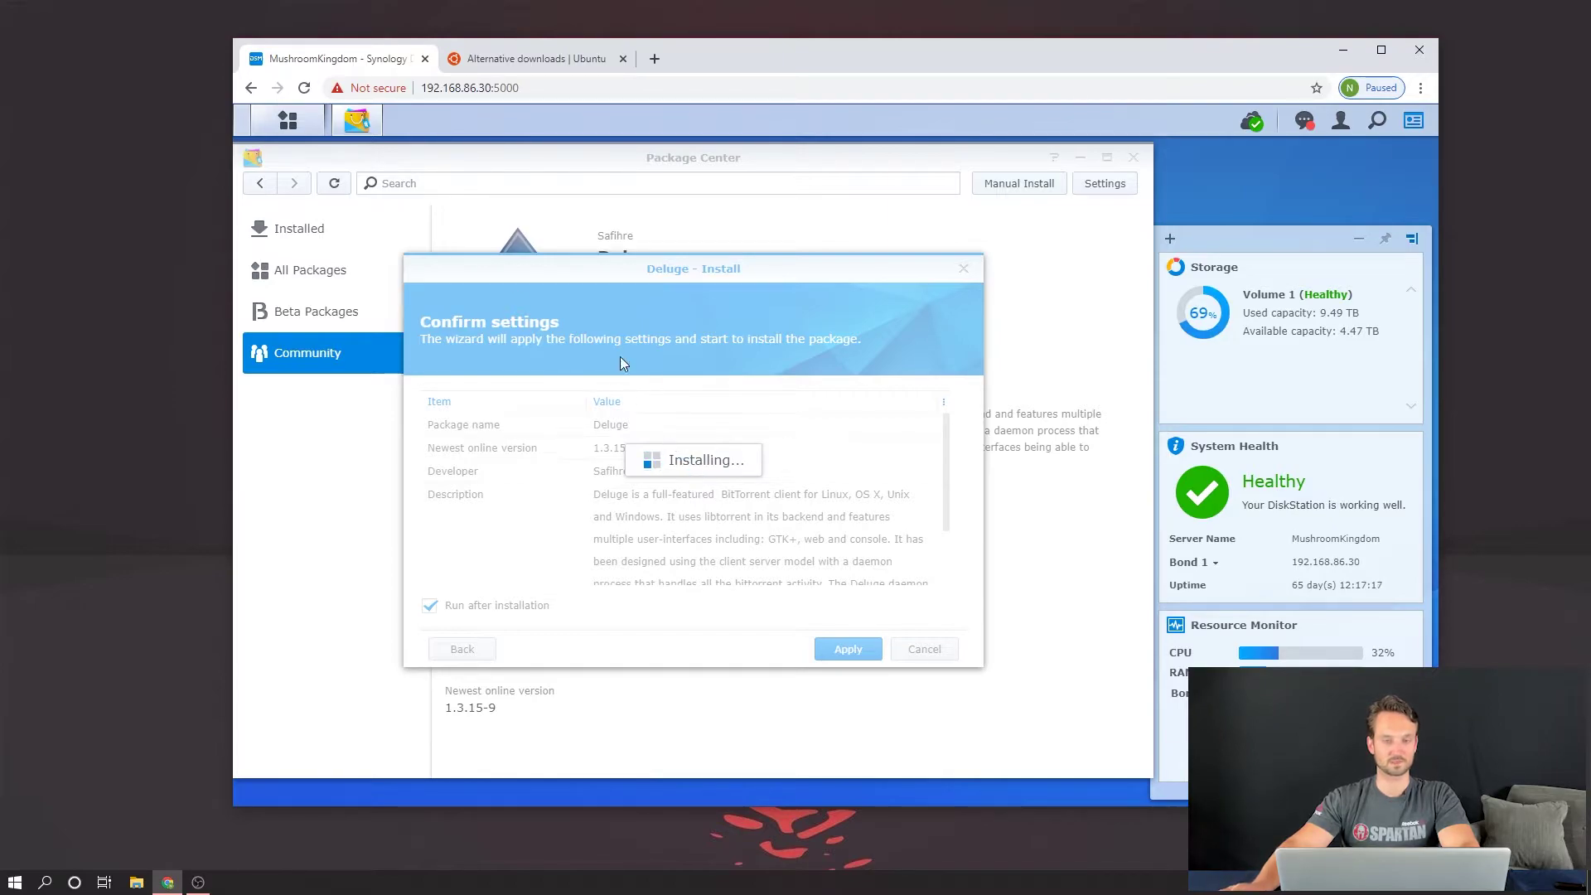
left_click(287, 120)
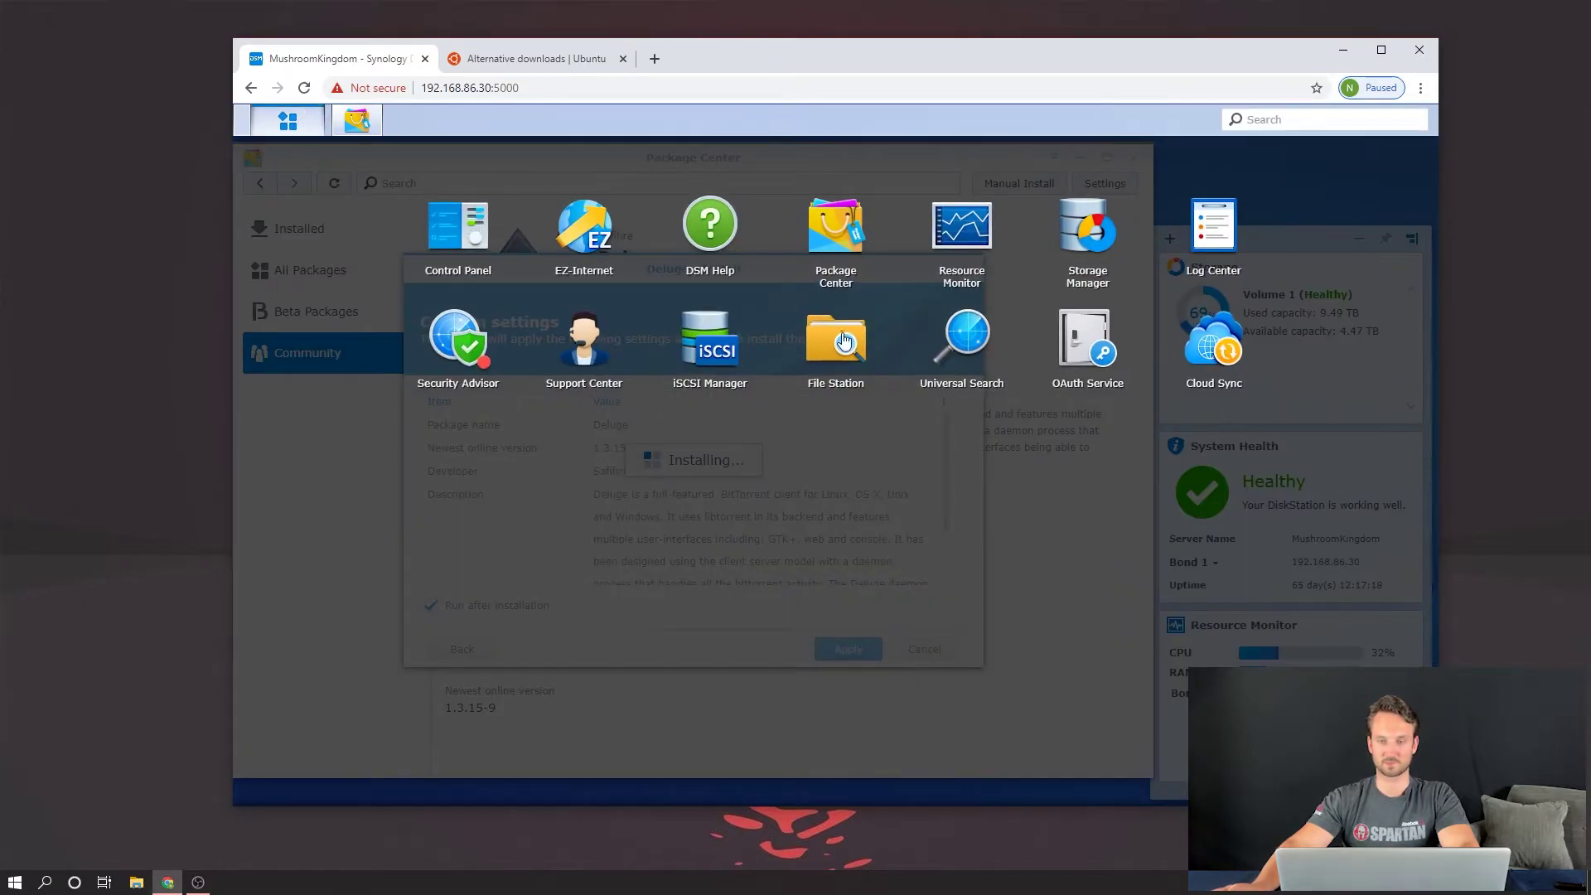
left_click(845, 341)
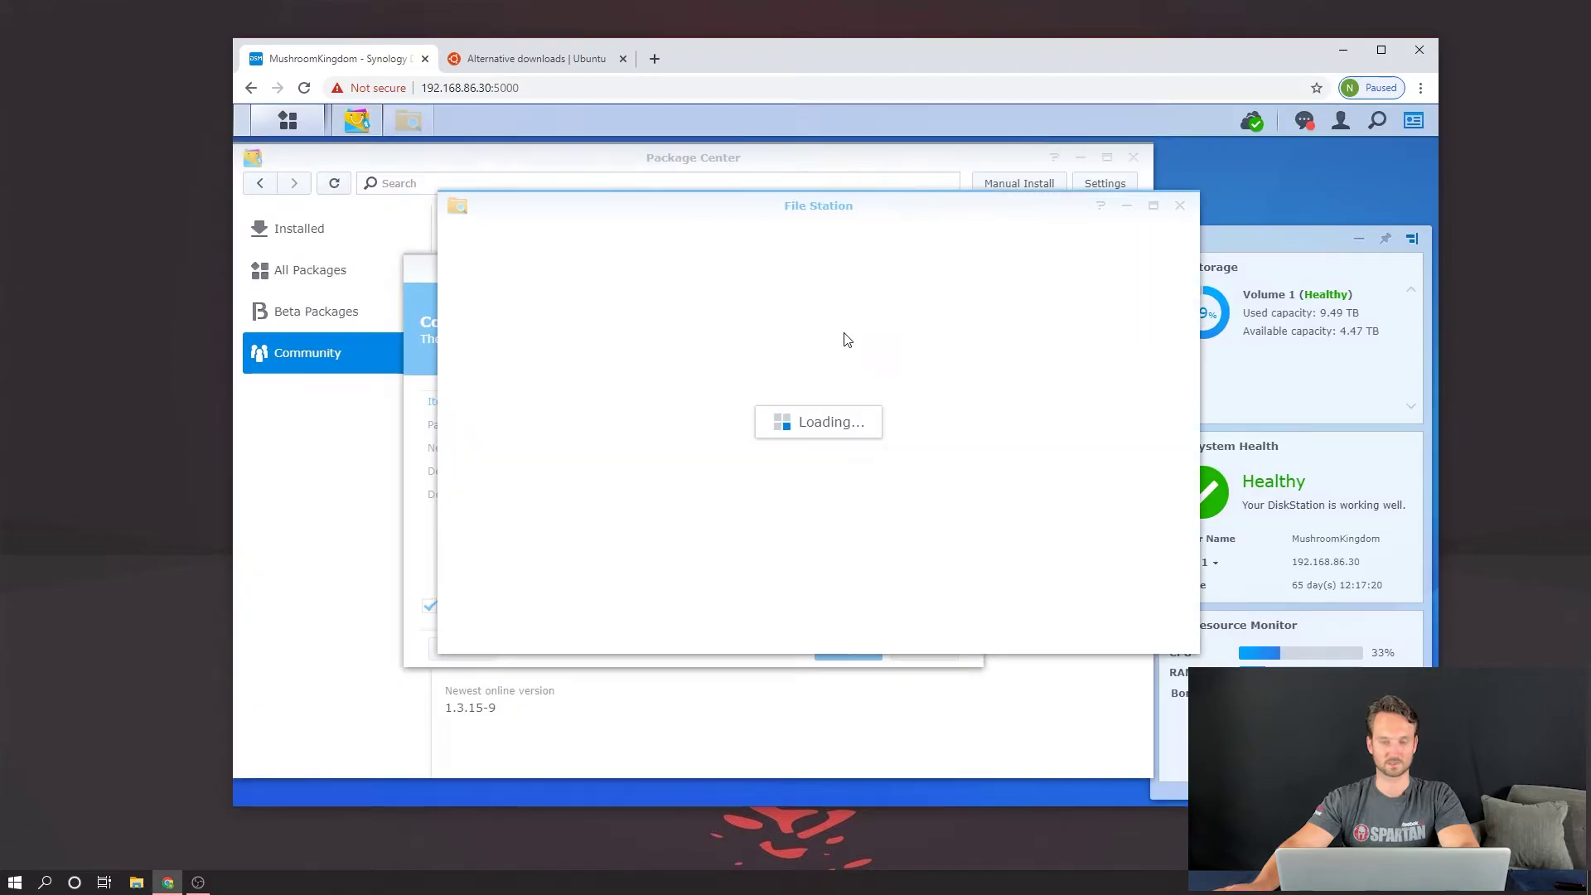
left_click(1180, 206)
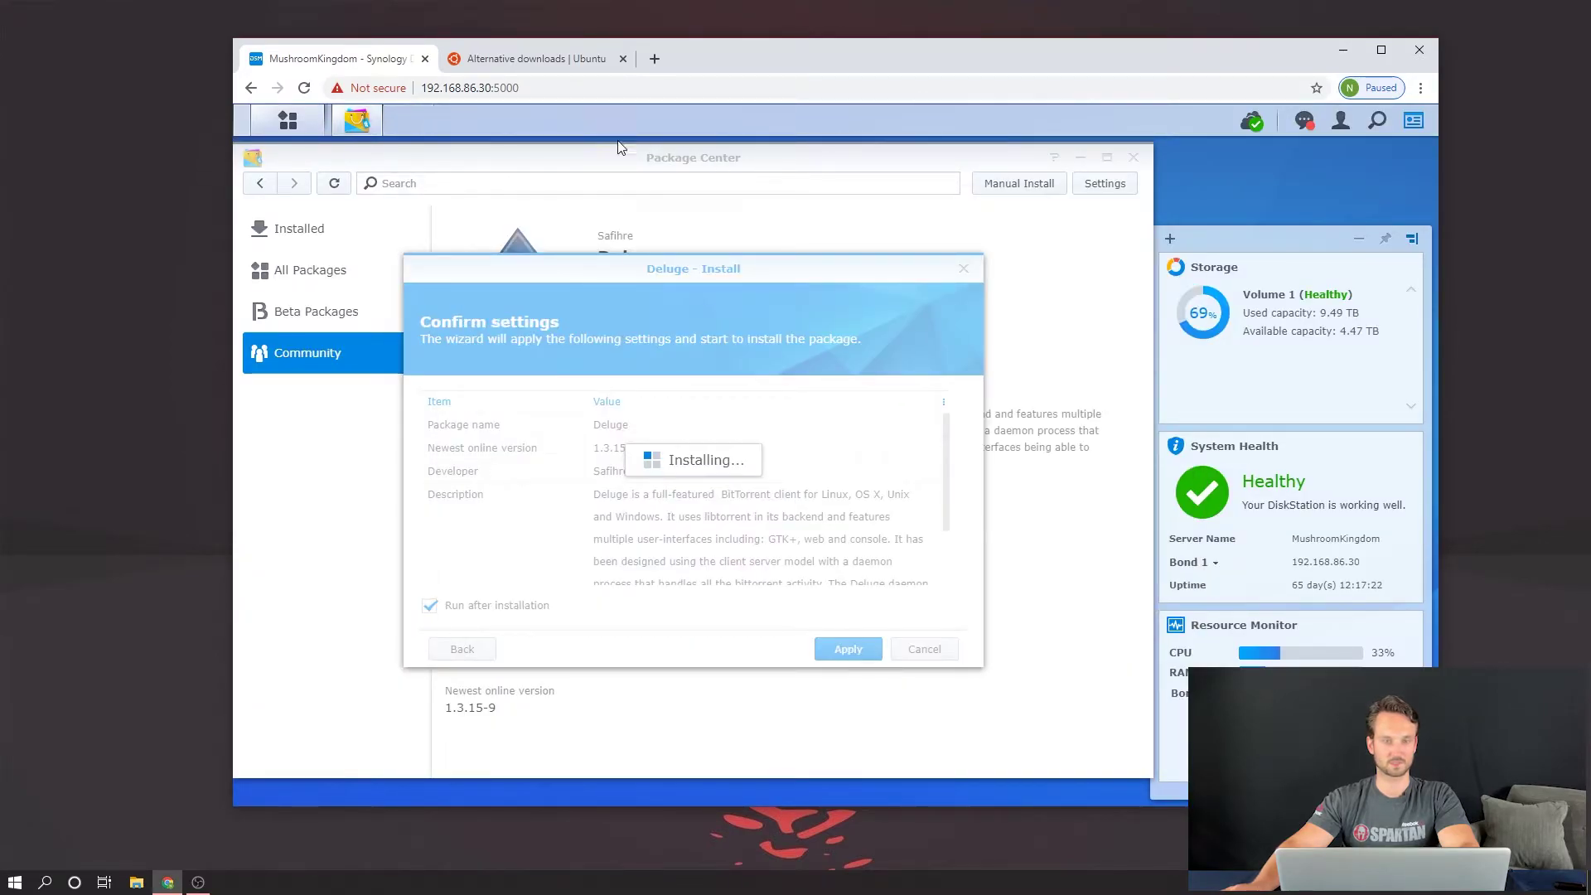
Step: Open the downloads folder in Control Panel's shared folder list
left_click(288, 121)
left_click(456, 215)
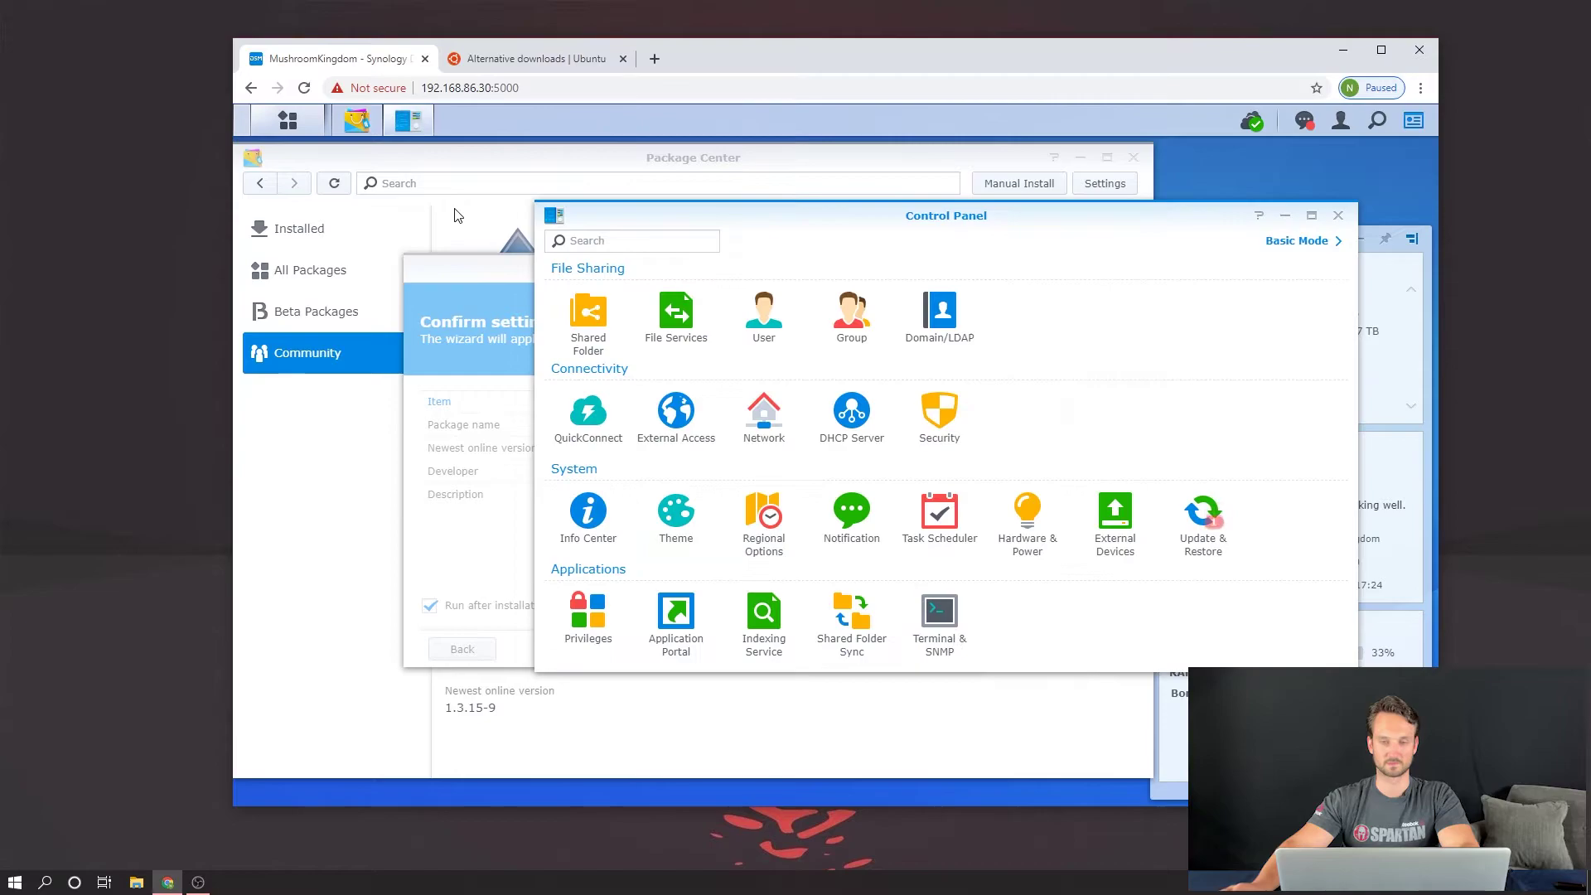
left_click(579, 316)
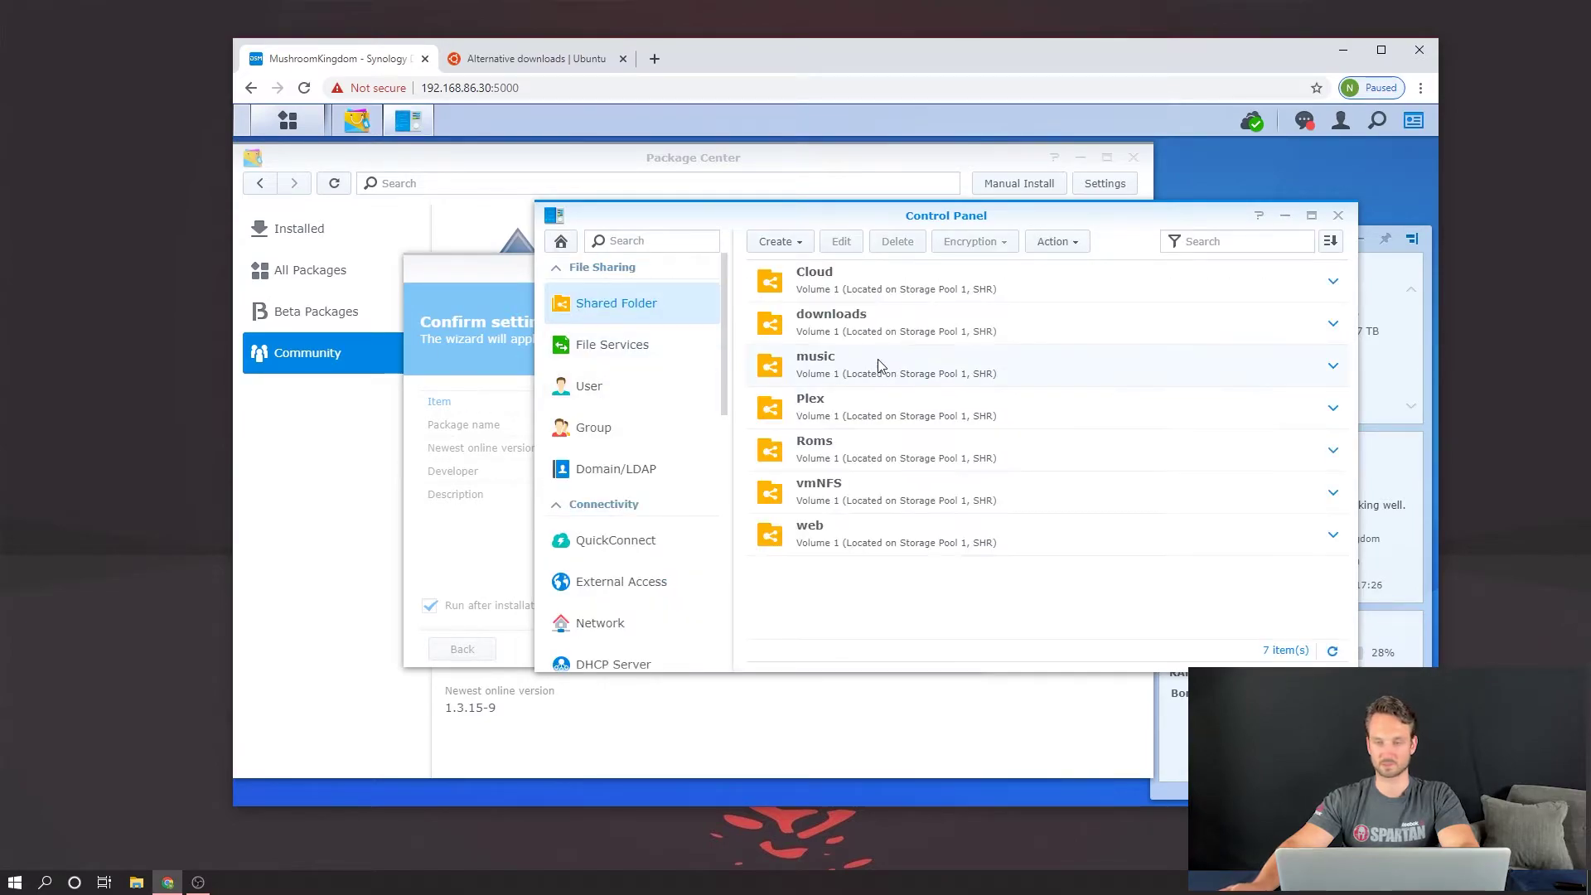
left_click(1335, 330)
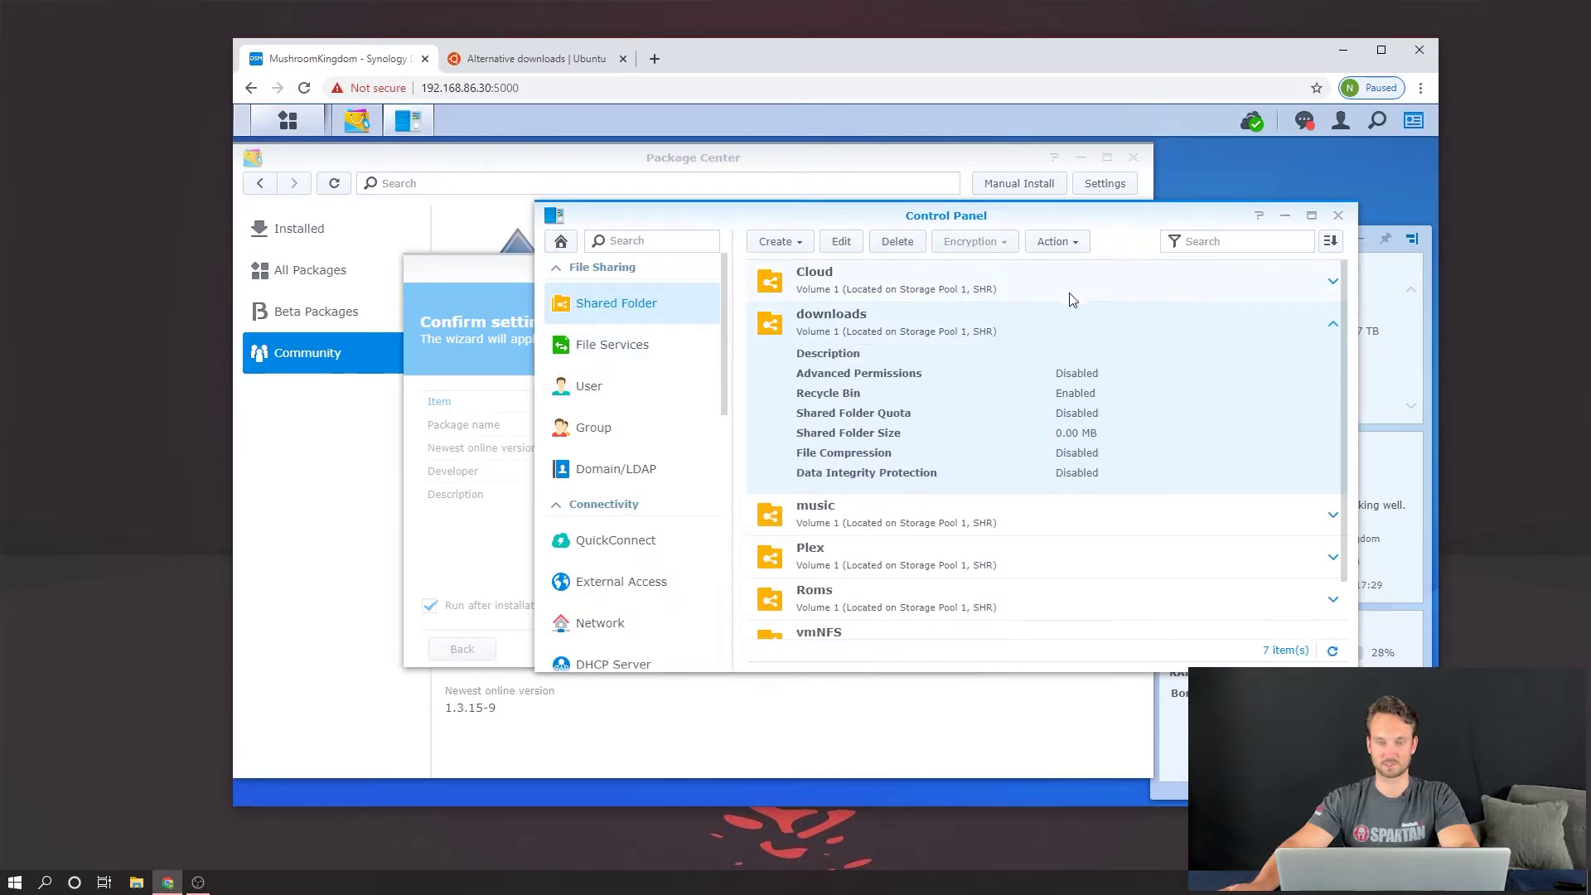
Step: Review the downloads folder's Local groups permissions, then close the settings
left_click(840, 242)
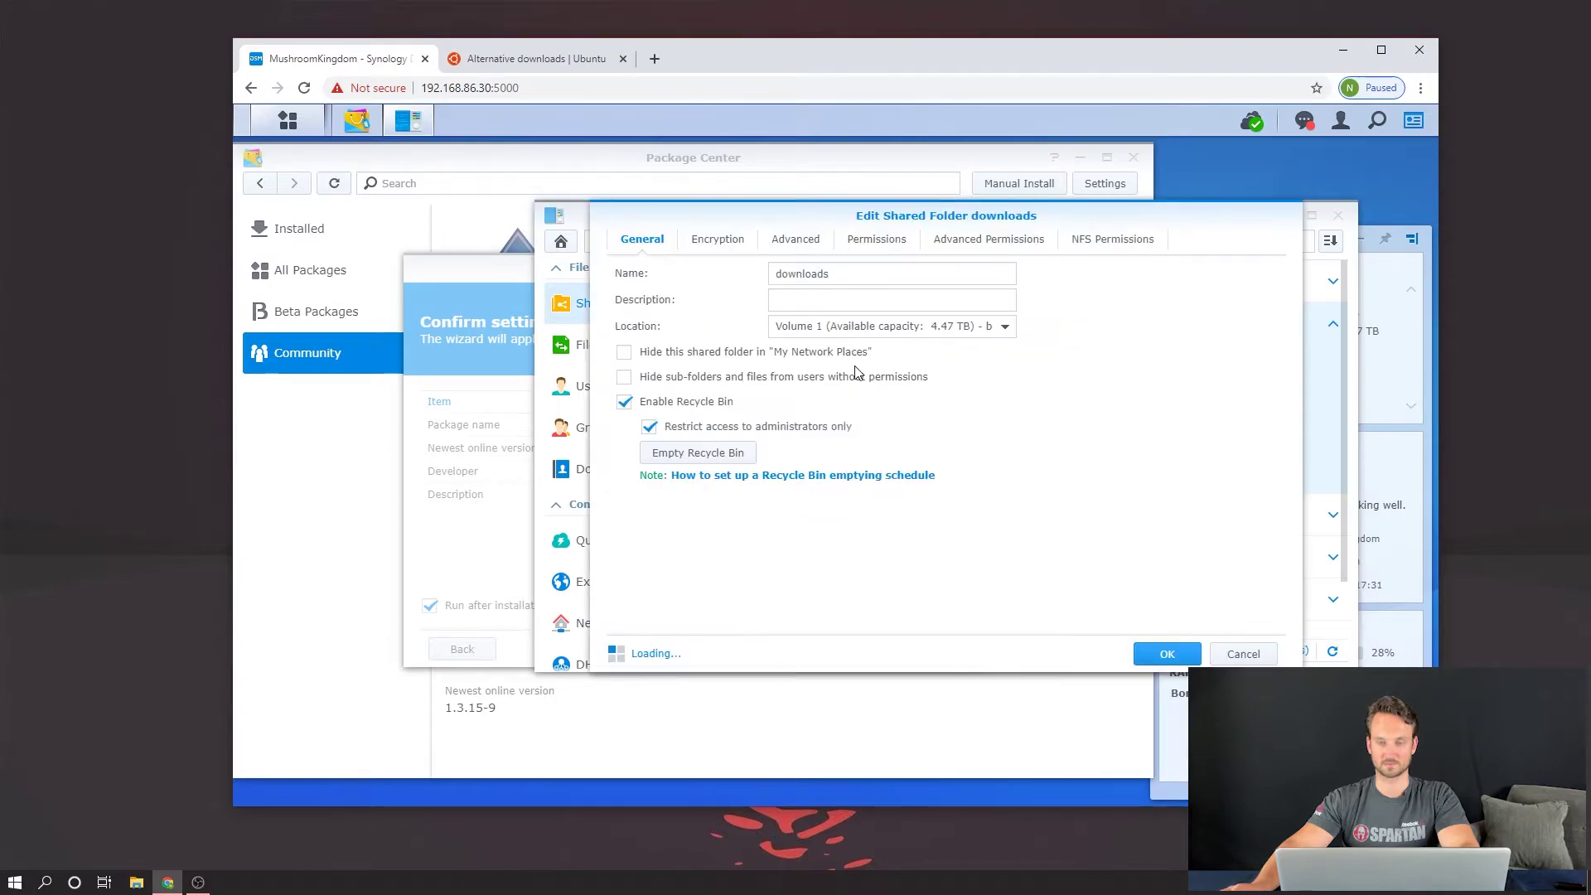
left_click(890, 246)
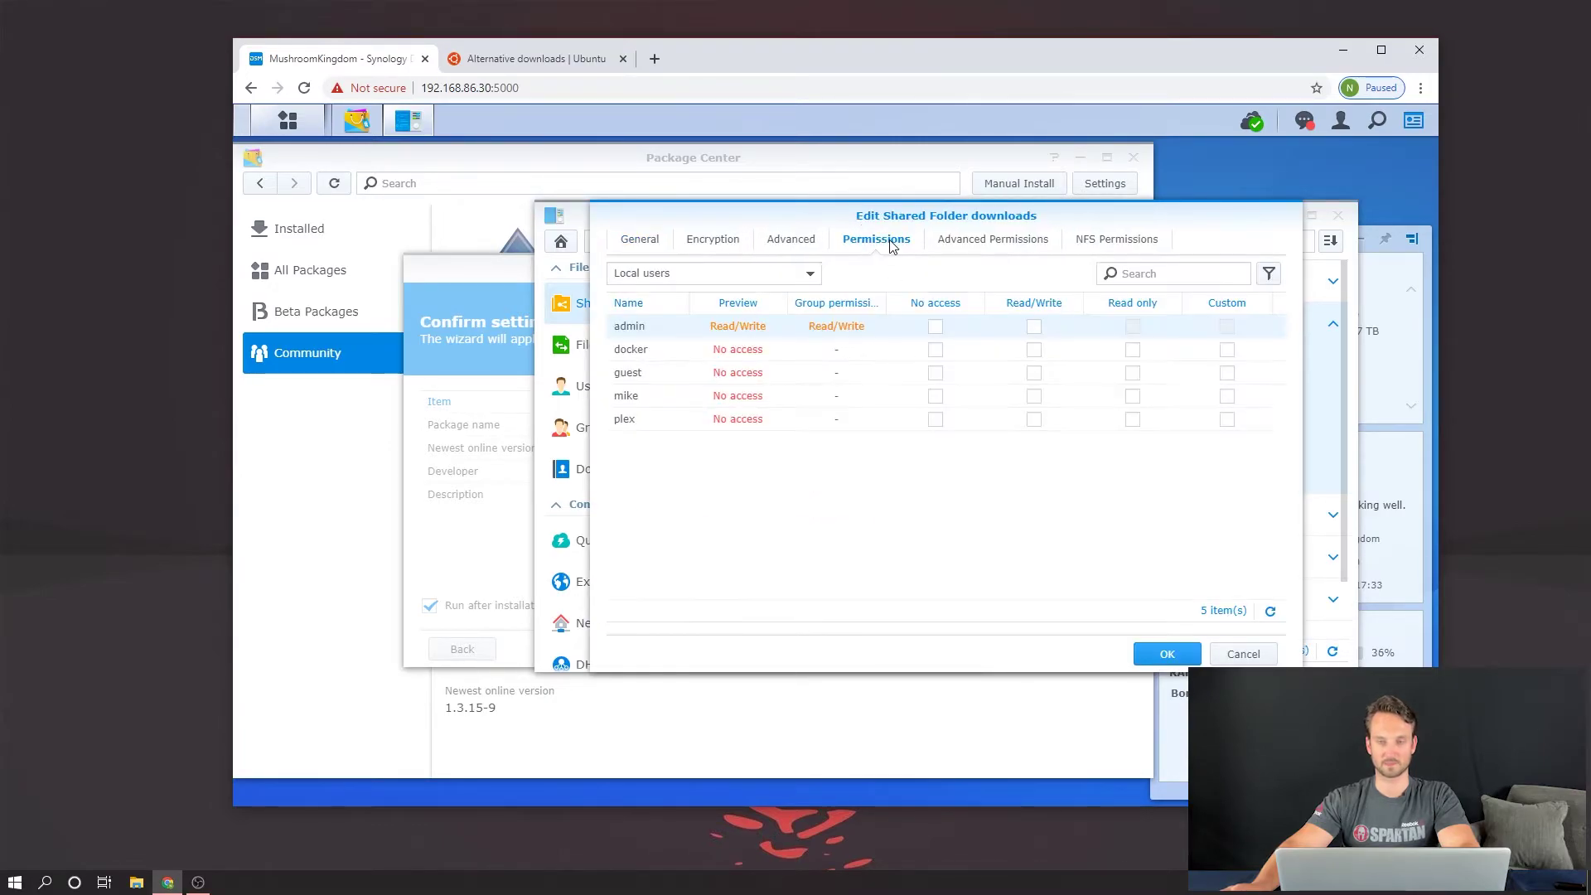
left_click(803, 273)
left_click(663, 348)
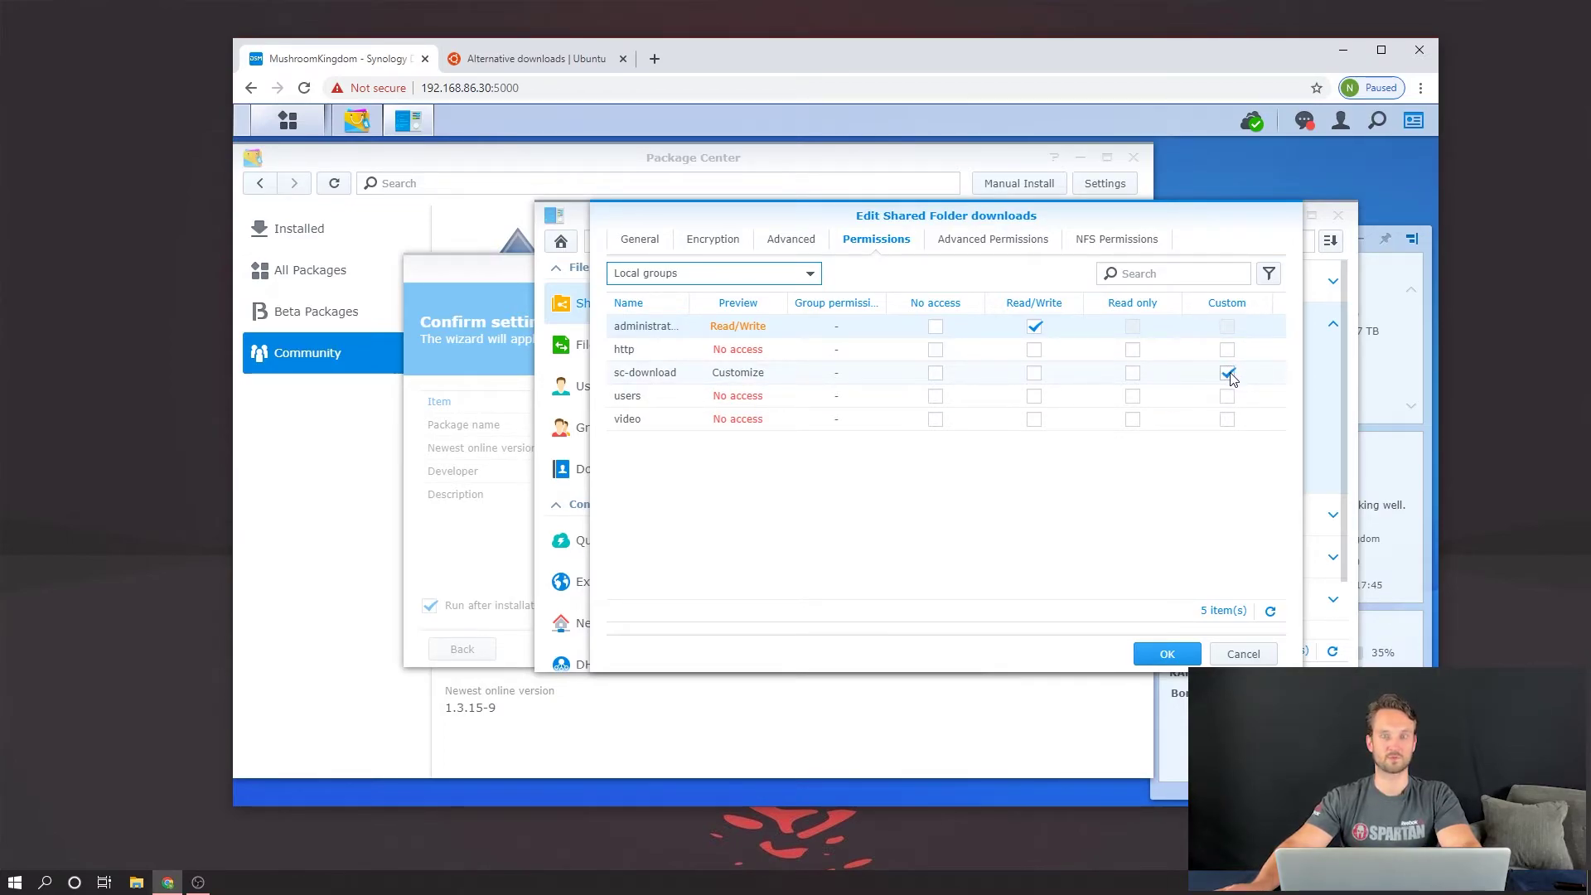
left_click(1181, 655)
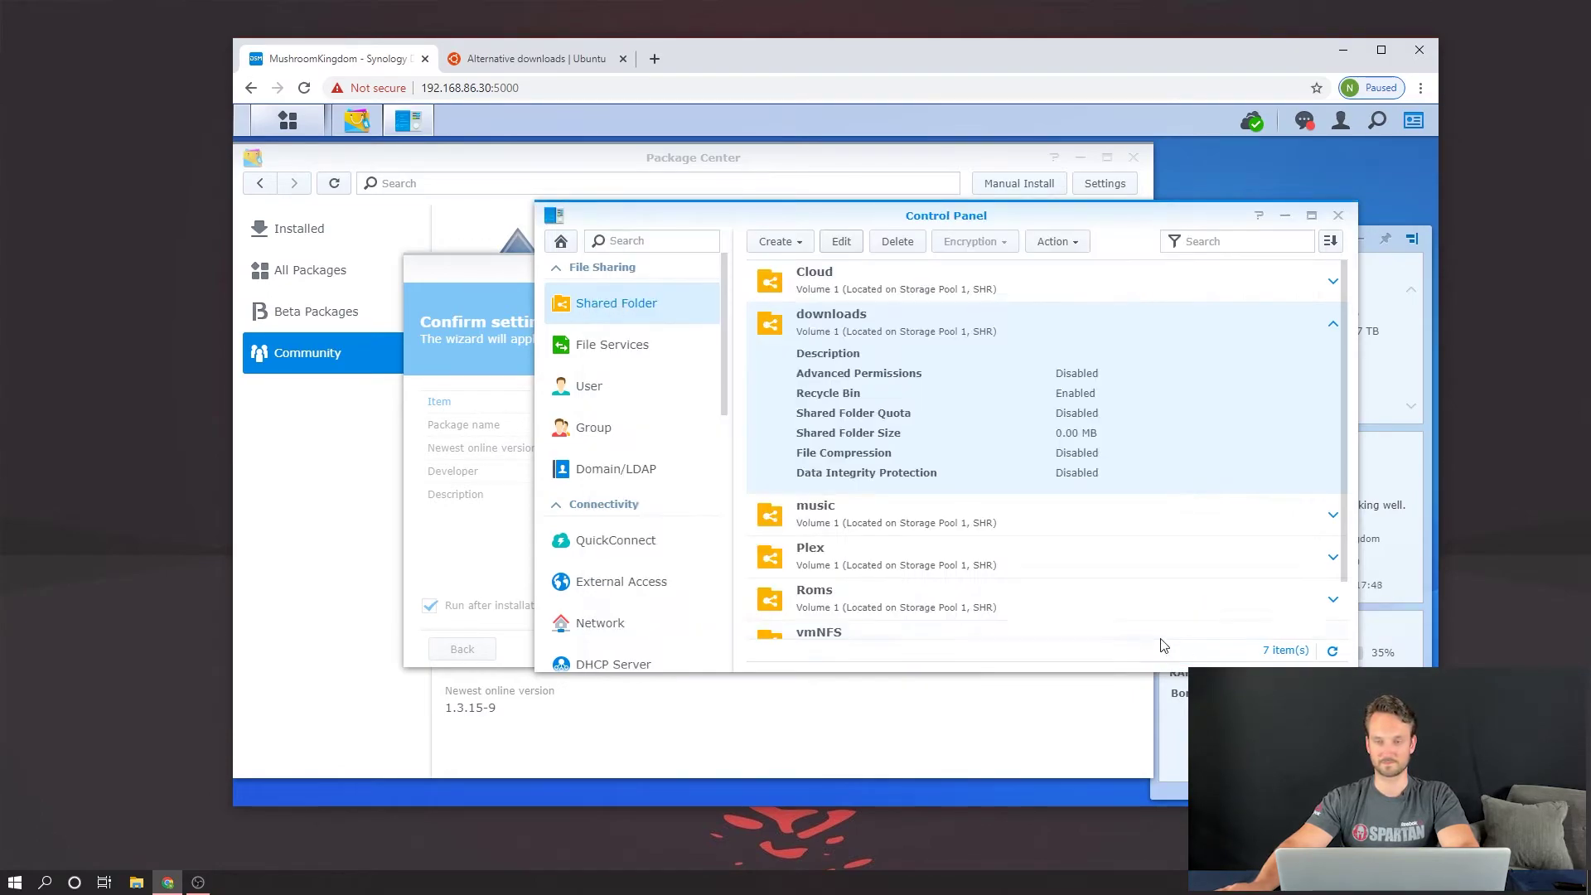
left_click(1337, 216)
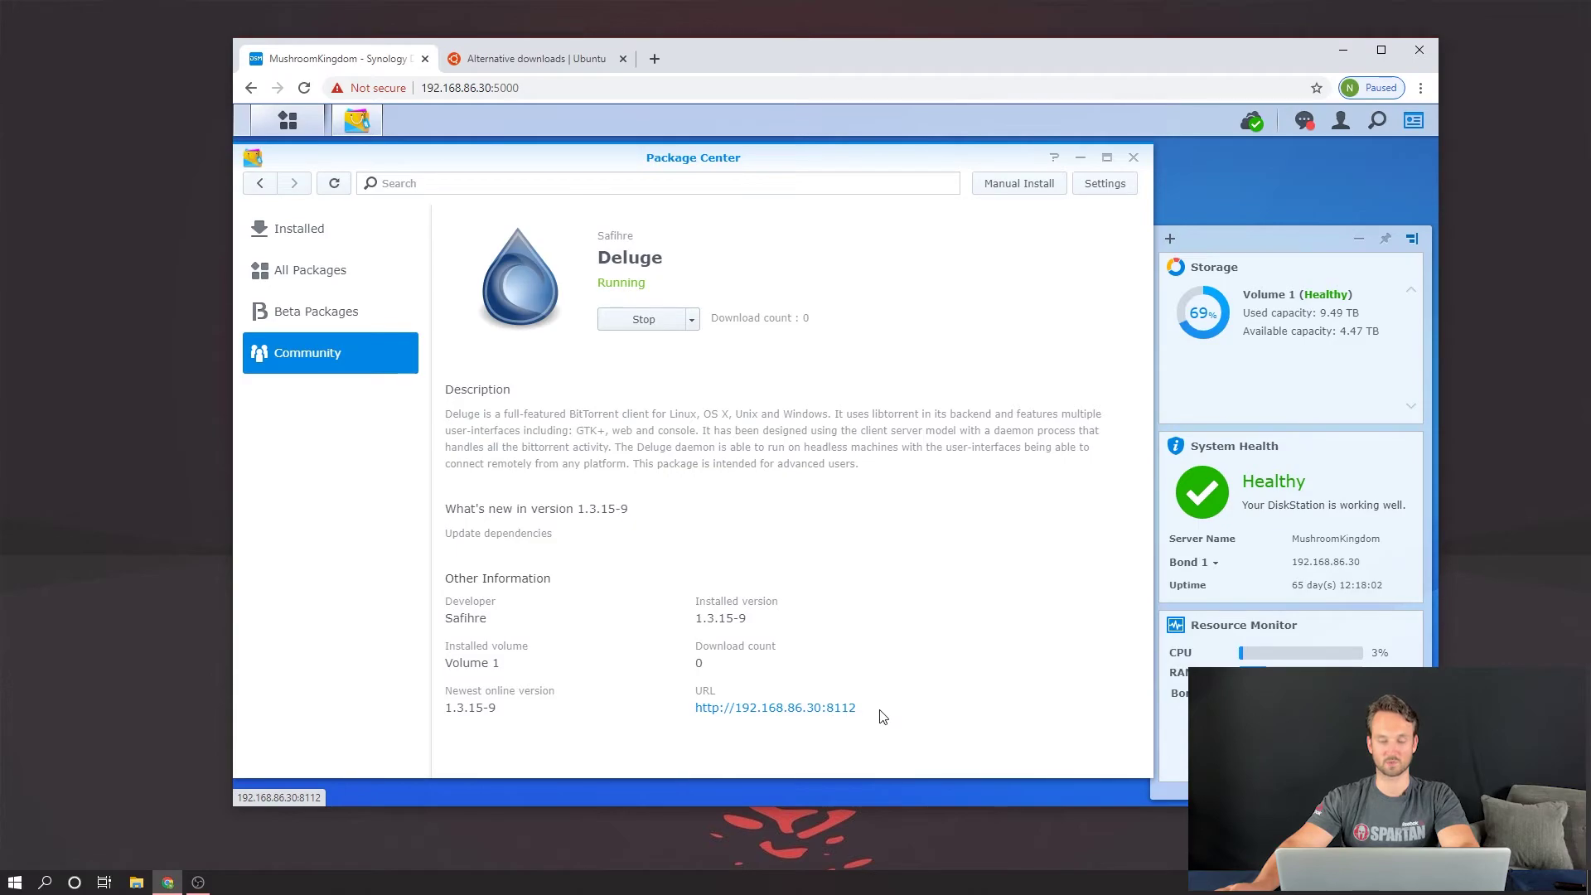
Step: Log into Deluge's web UI, keep the default password, and connect to the 127.0.0.1 daemon
left_click(792, 712)
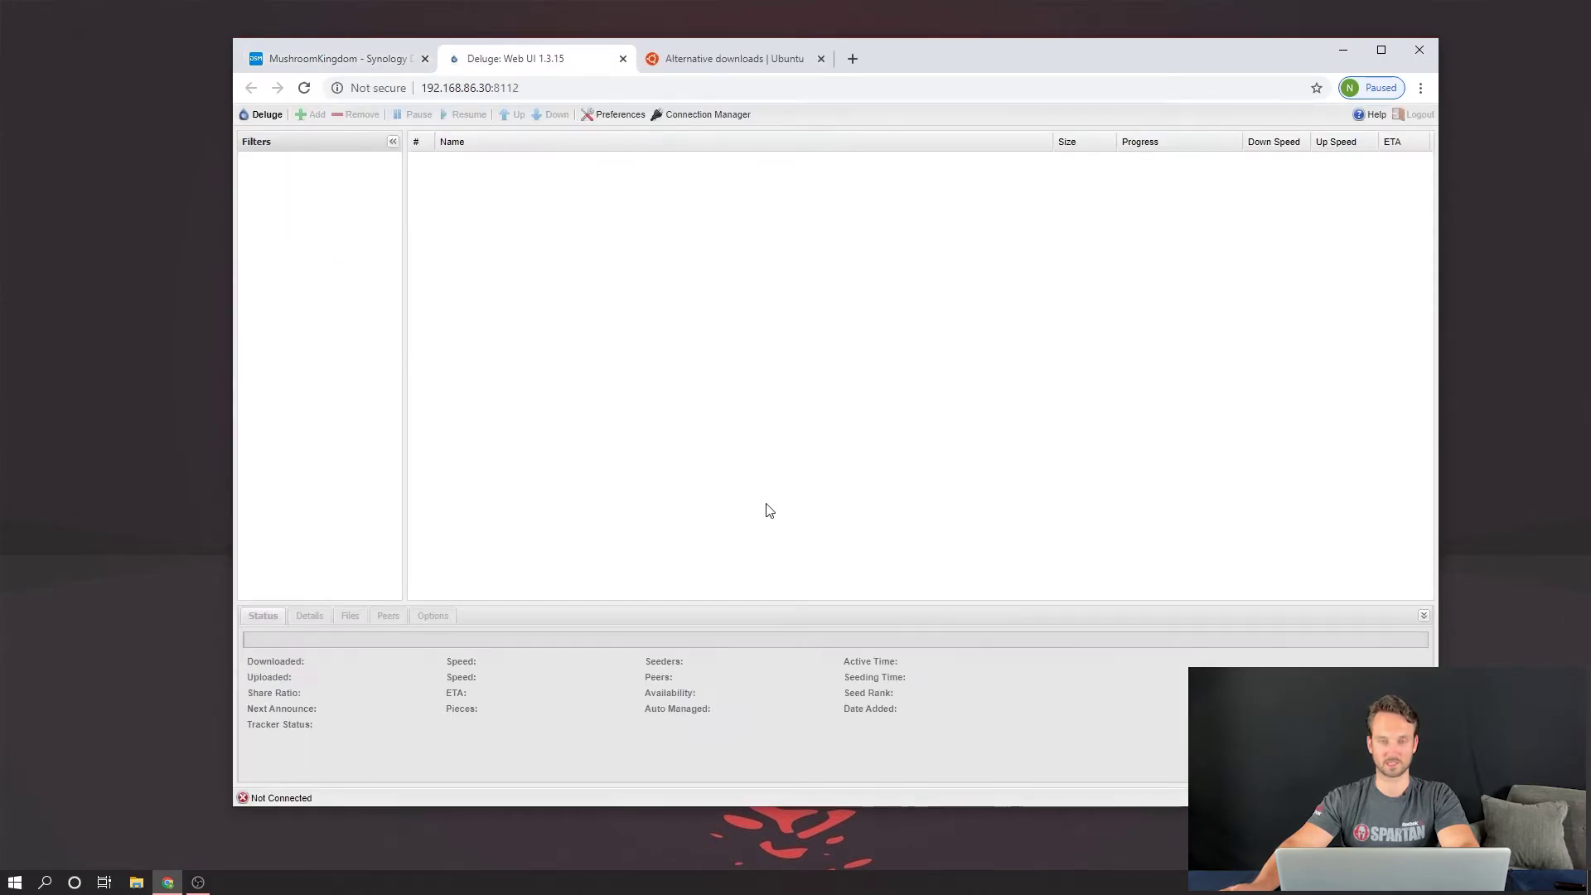
type("deluge")
key("Return")
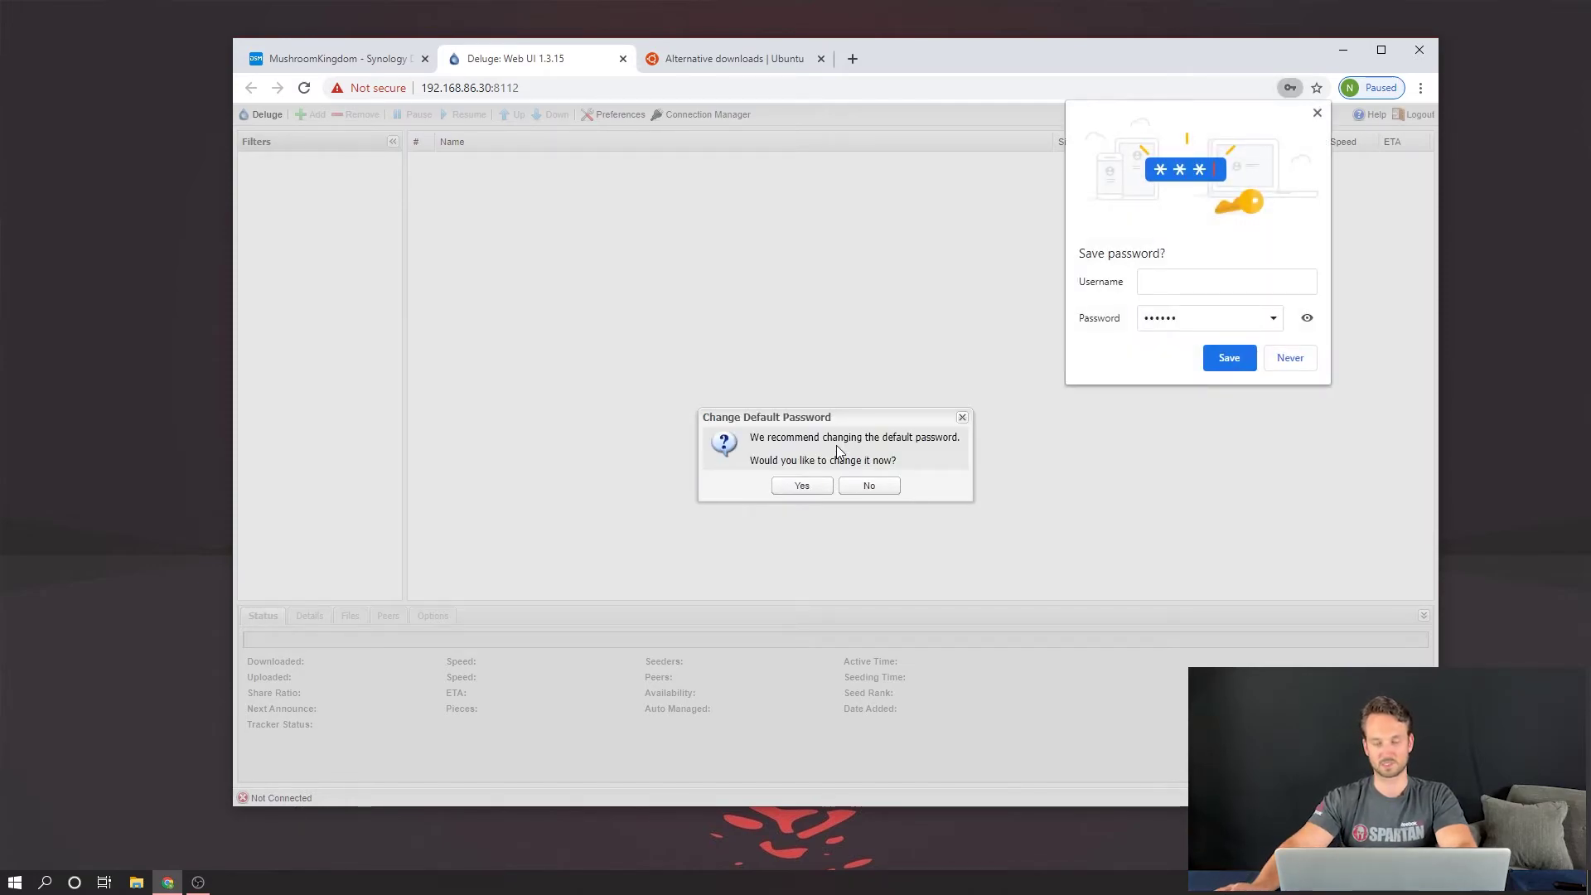
left_click(869, 486)
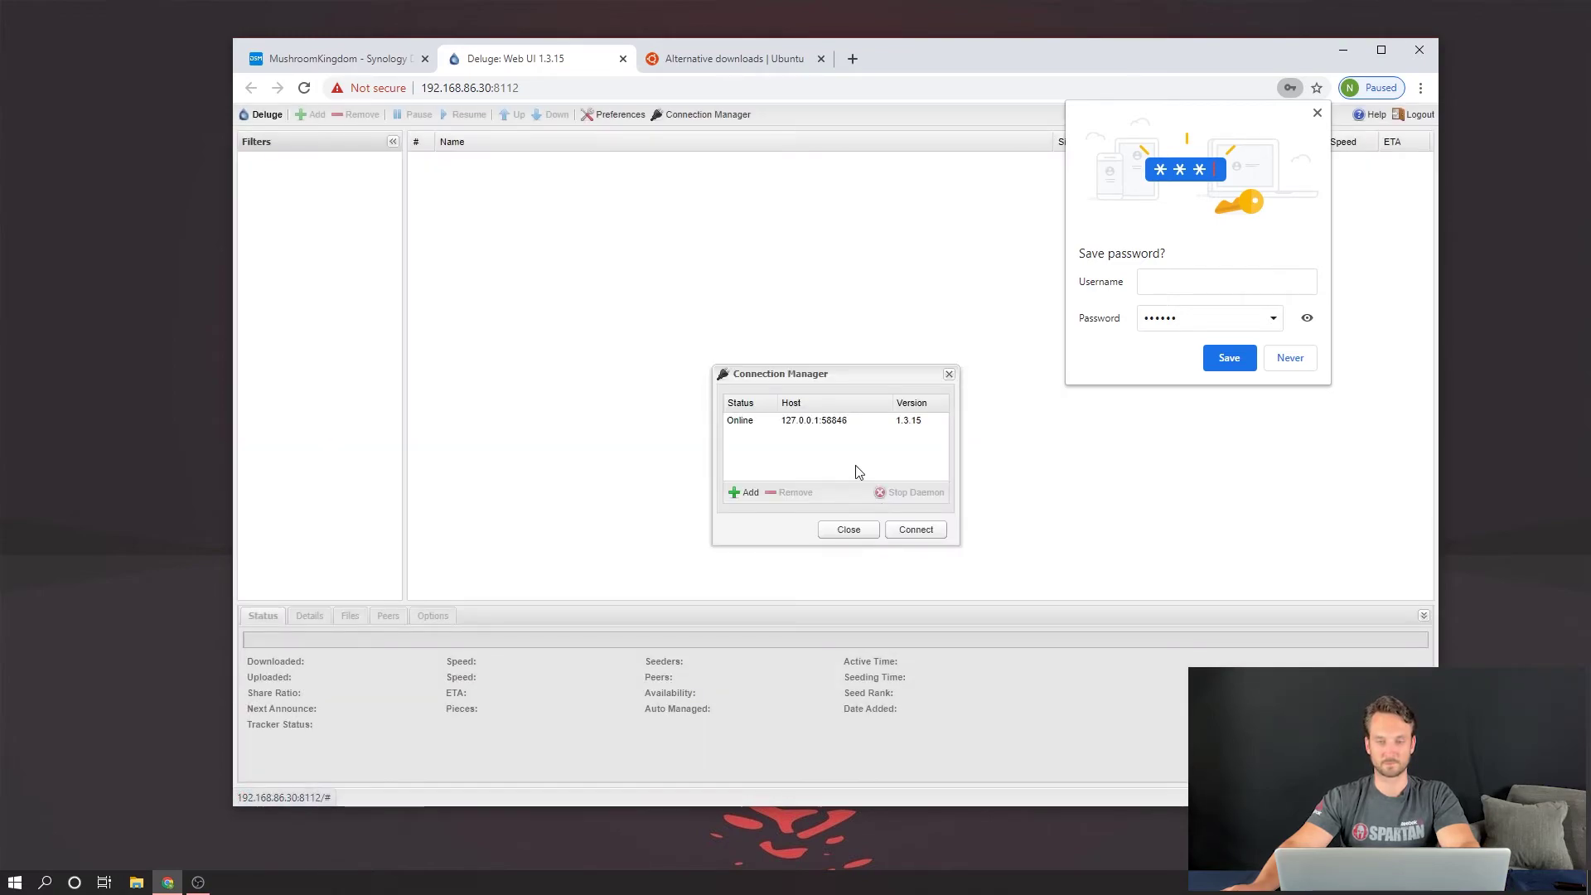
left_click(818, 420)
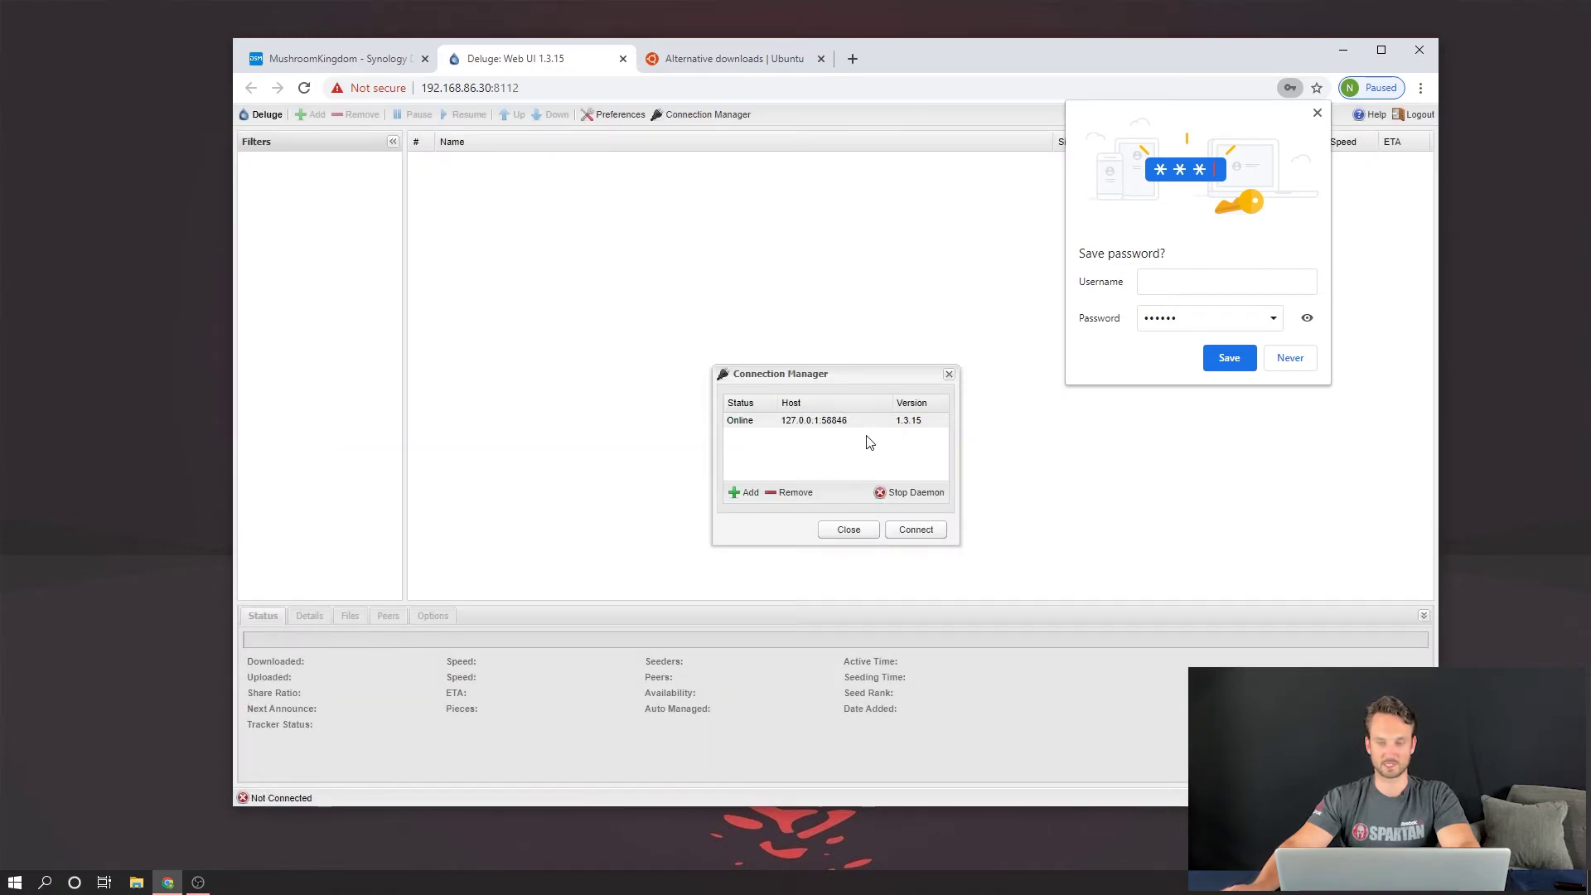
left_click(922, 534)
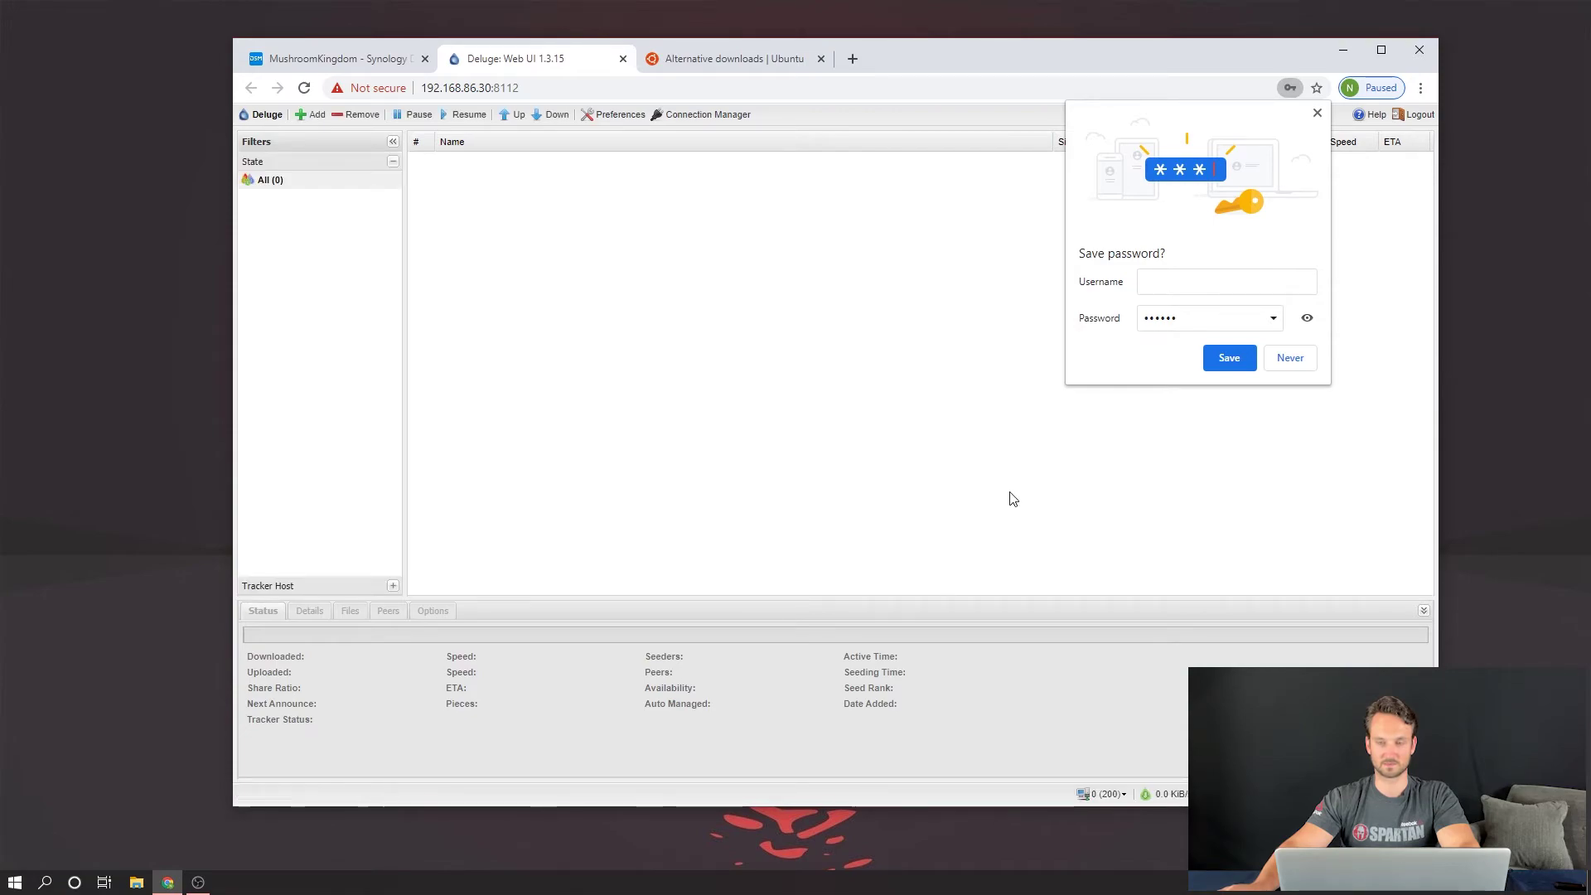
left_click(862, 333)
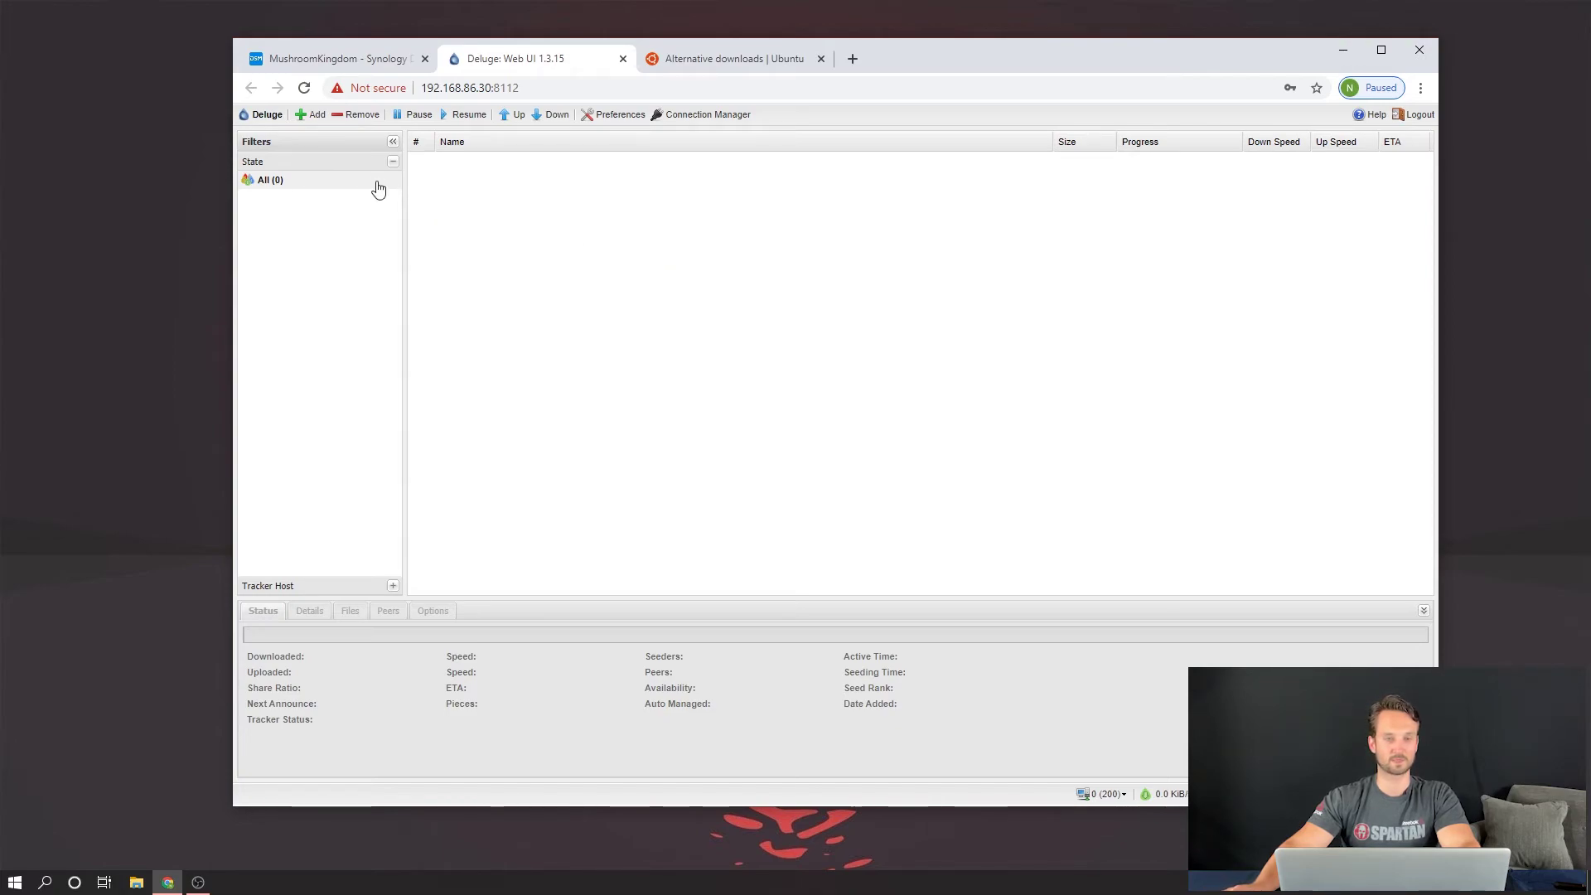
Step: Start adding a torrent by URL and copy the Ubuntu 20.04 Desktop torrent link
left_click(311, 116)
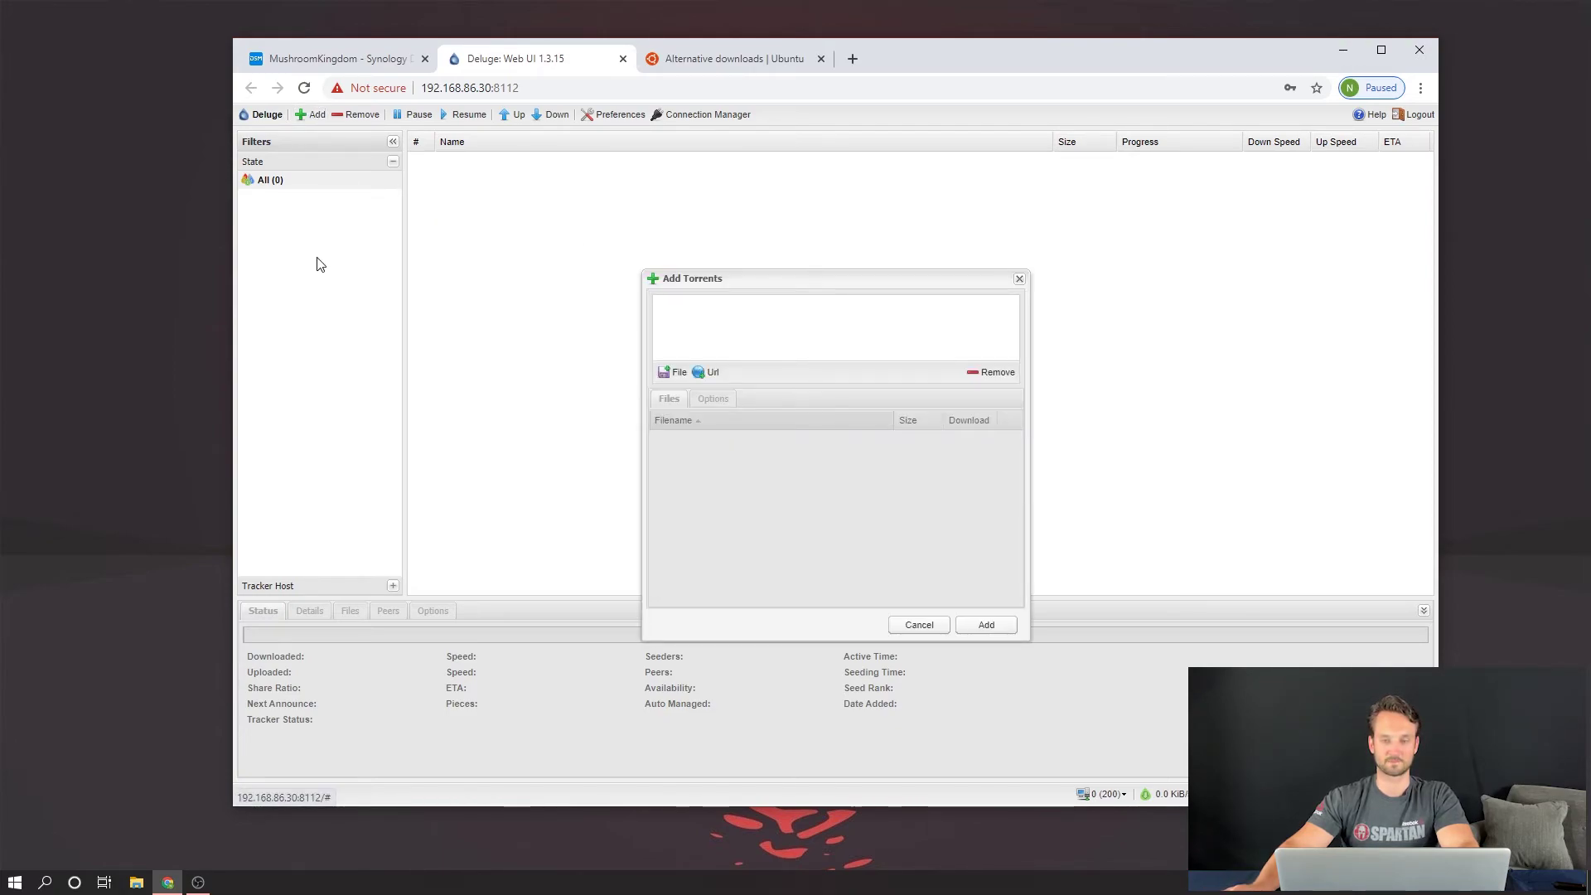
left_click(708, 372)
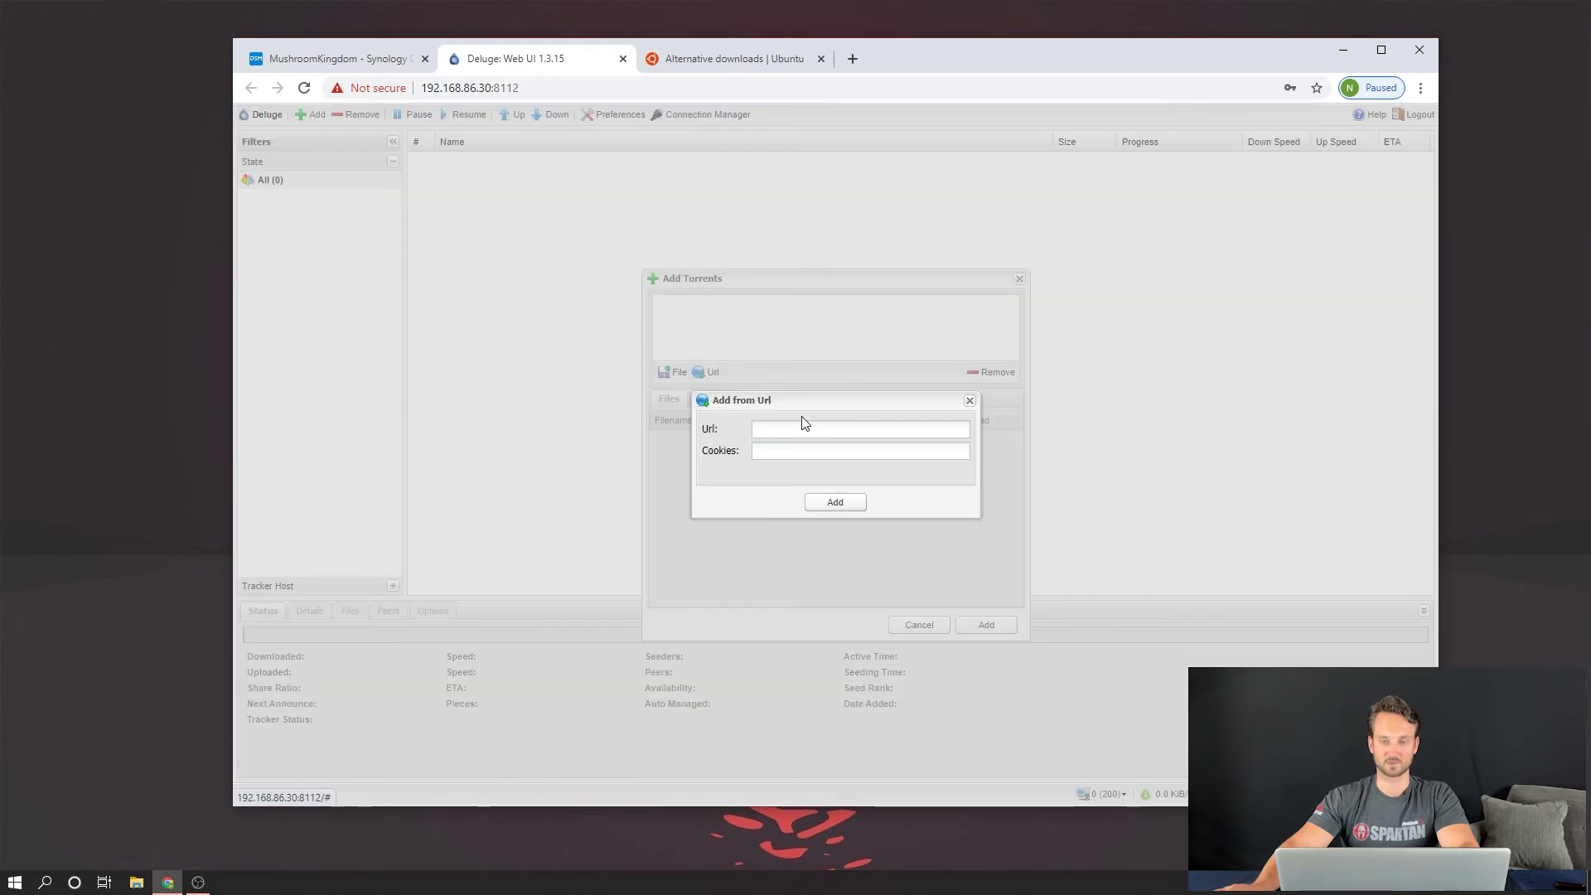
left_click(728, 65)
right_click(520, 404)
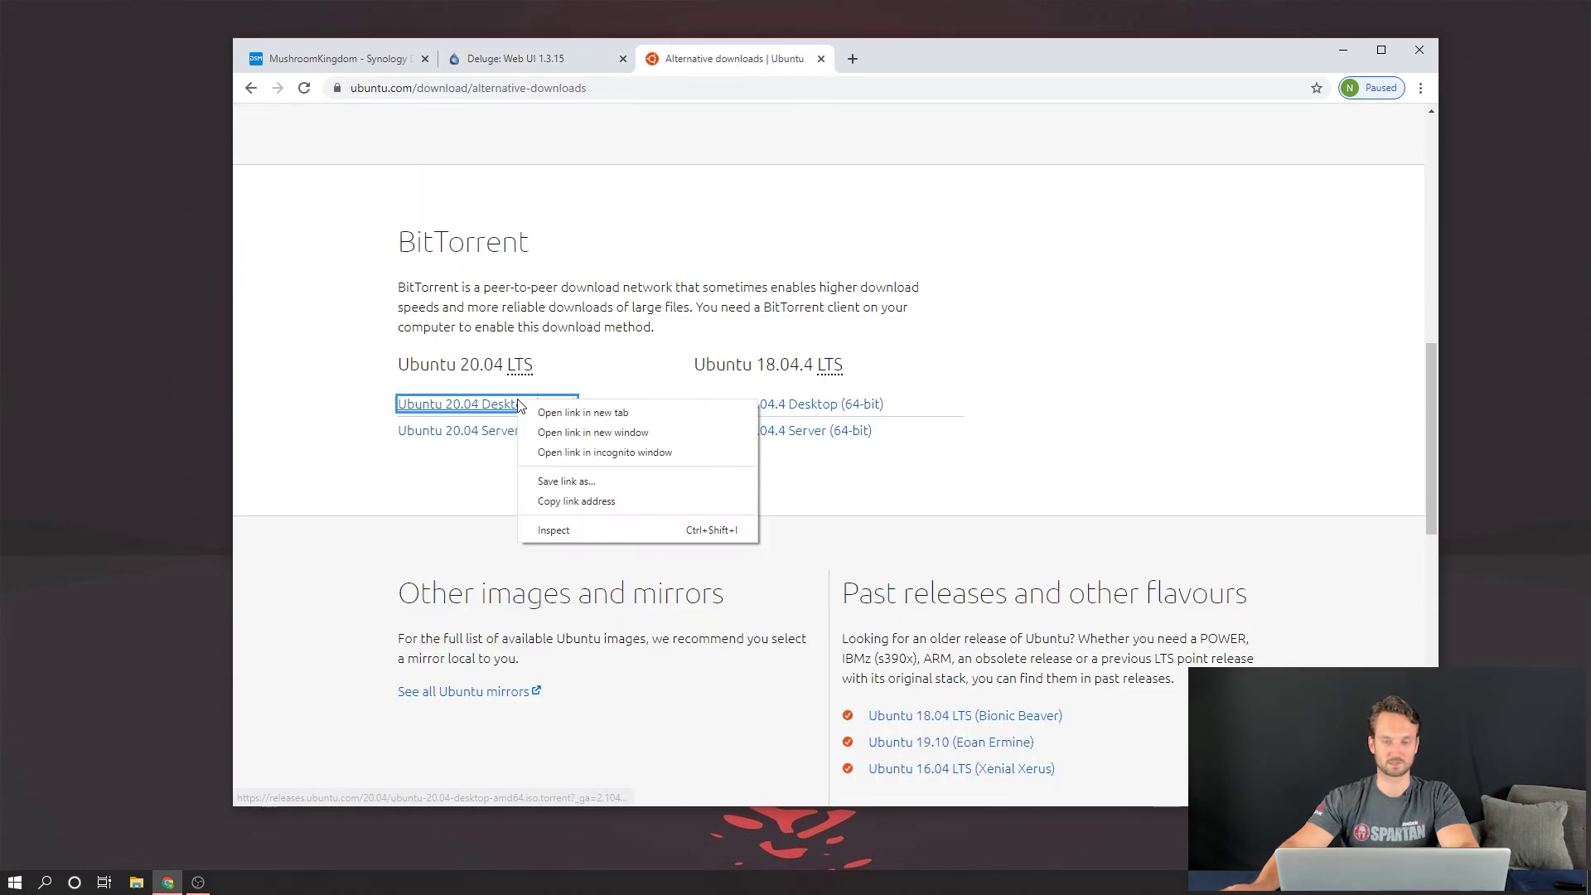
left_click(564, 502)
left_click(533, 66)
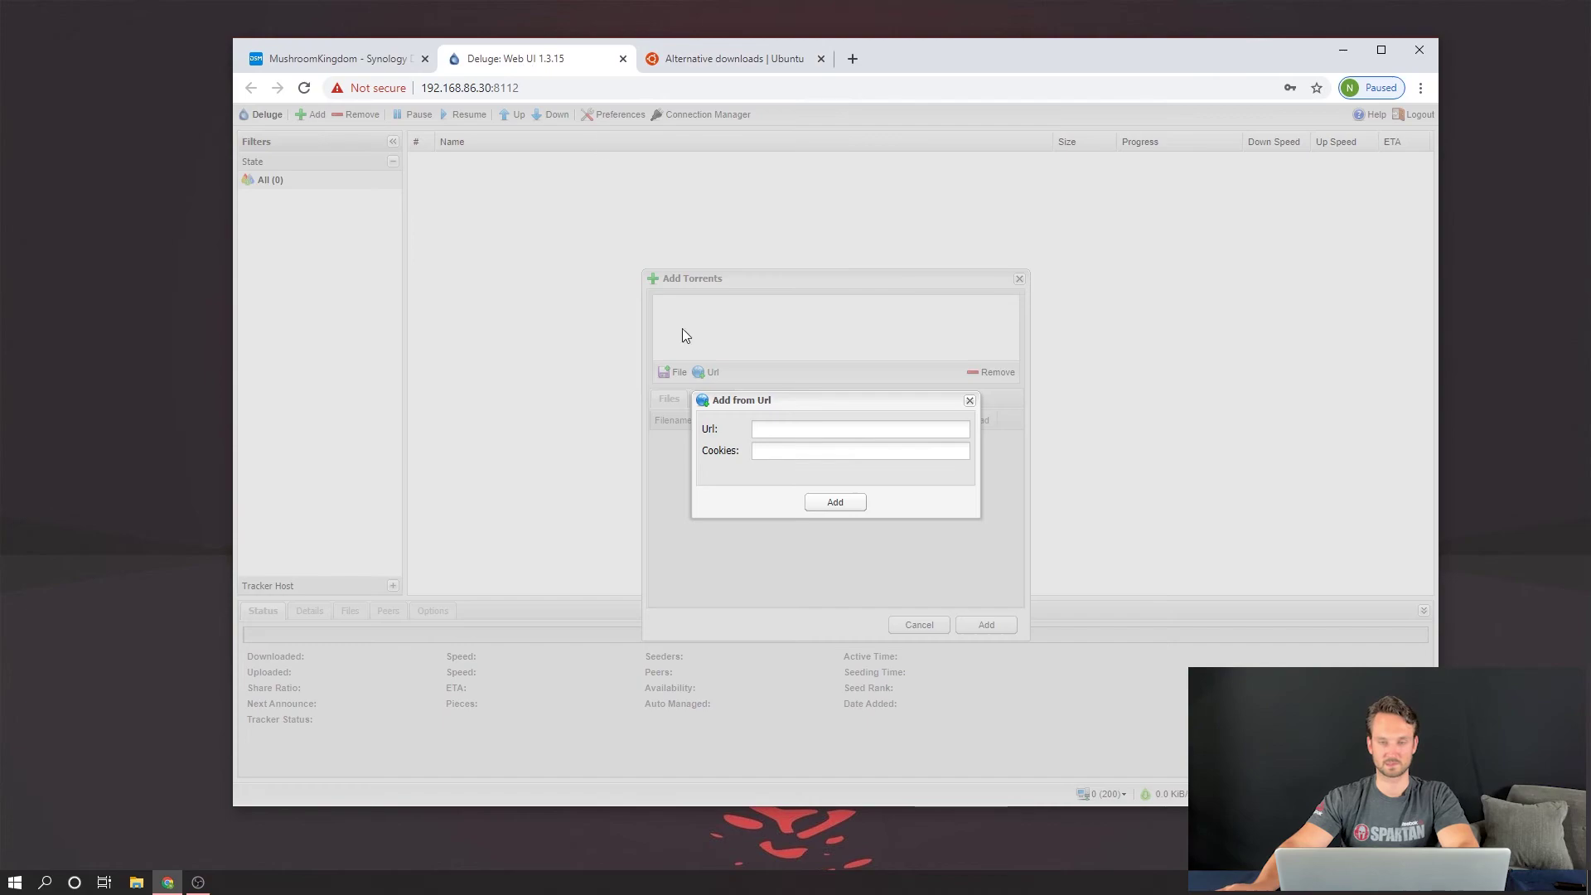
Step: Paste the link to add the ubuntu-20.04-desktop-amd64.iso torrent and view its progress
left_click(781, 429)
key("ctrl+v")
left_click(853, 503)
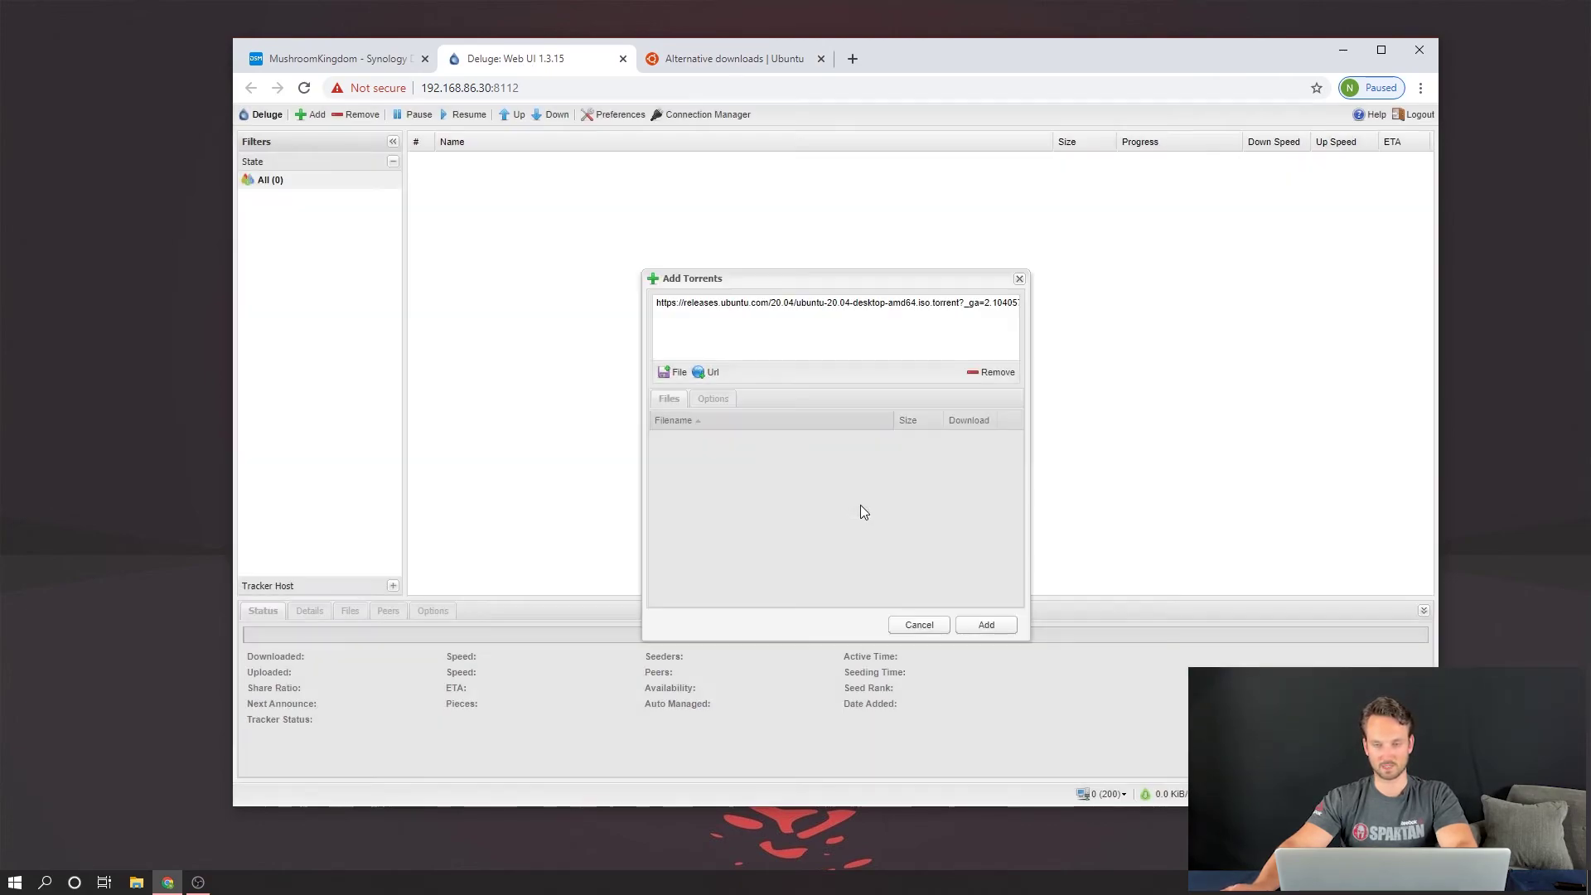
left_click(994, 625)
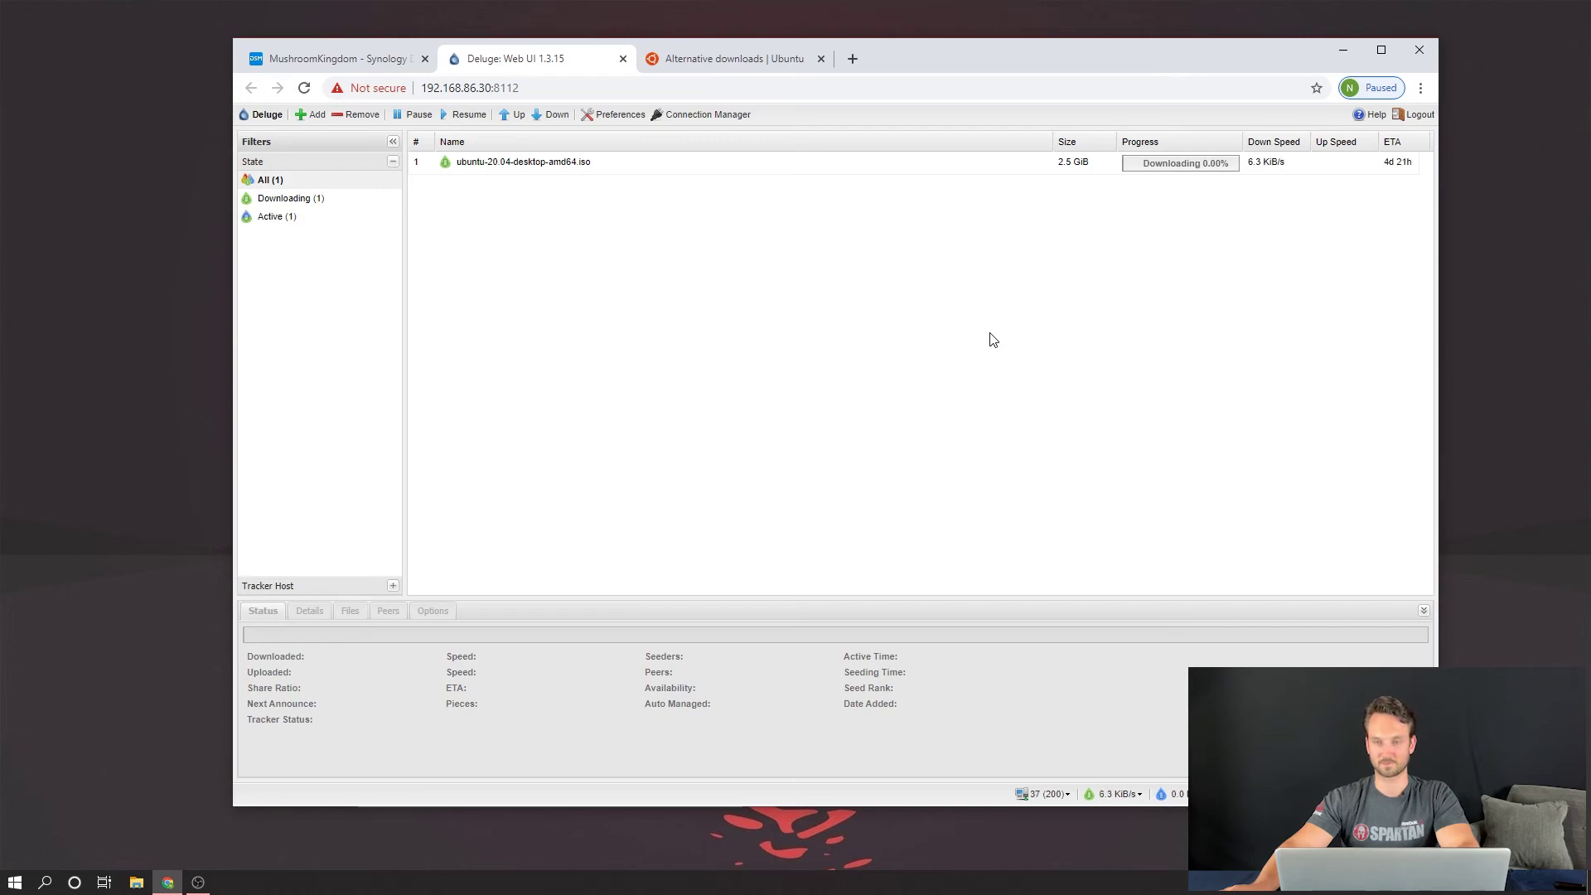
left_click(1270, 163)
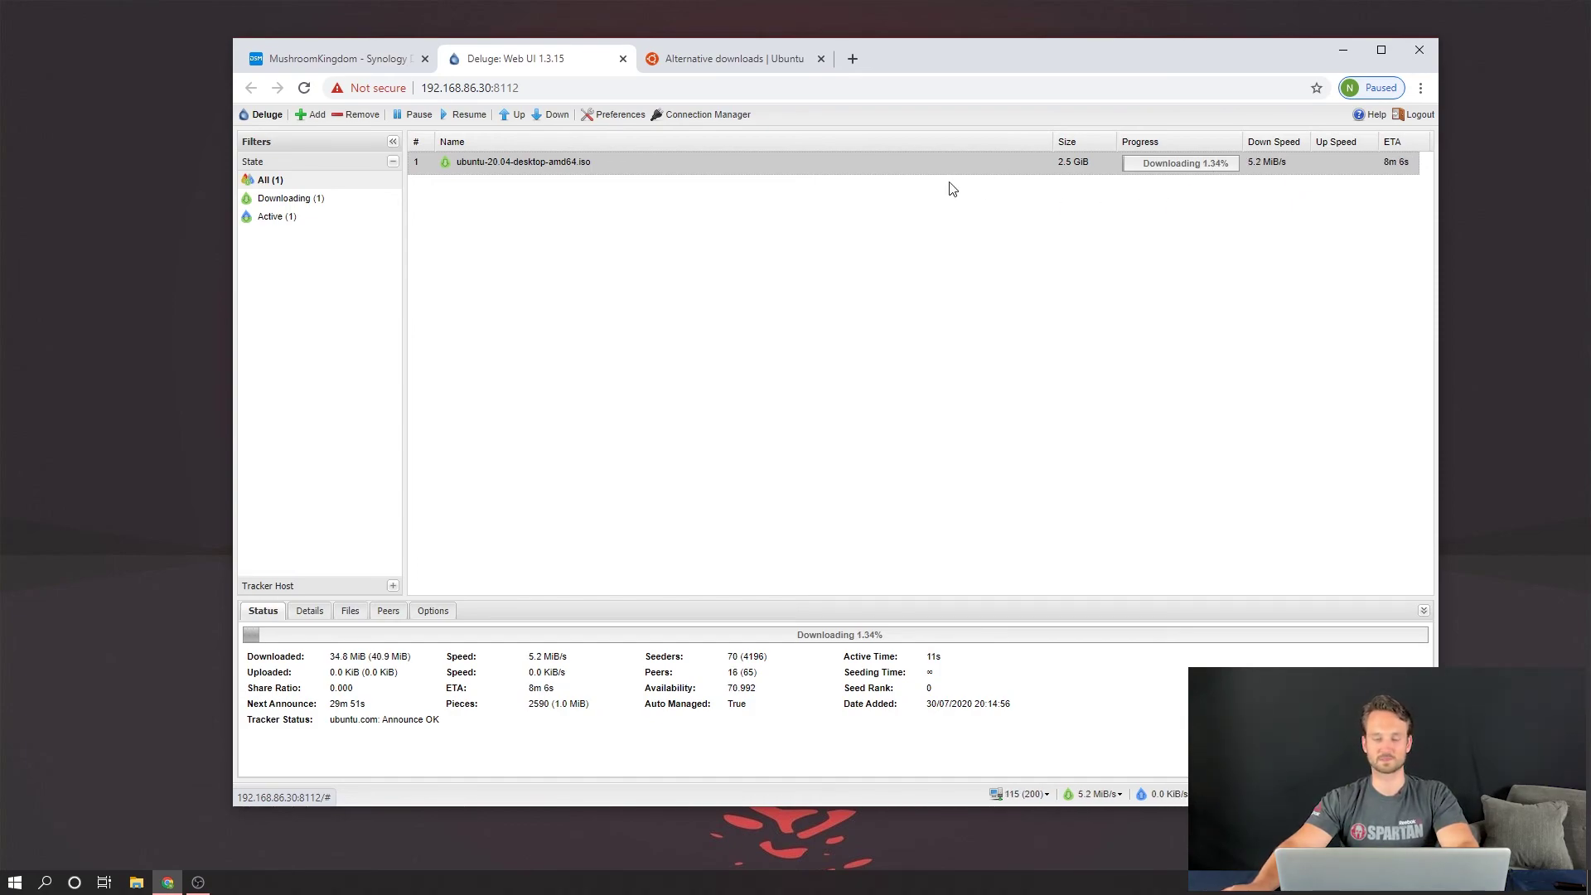
Step: Browse File Station's downloads folder to find the 2.53 GB ubuntu-20.04-desktop-amd64 ISO
left_click(369, 60)
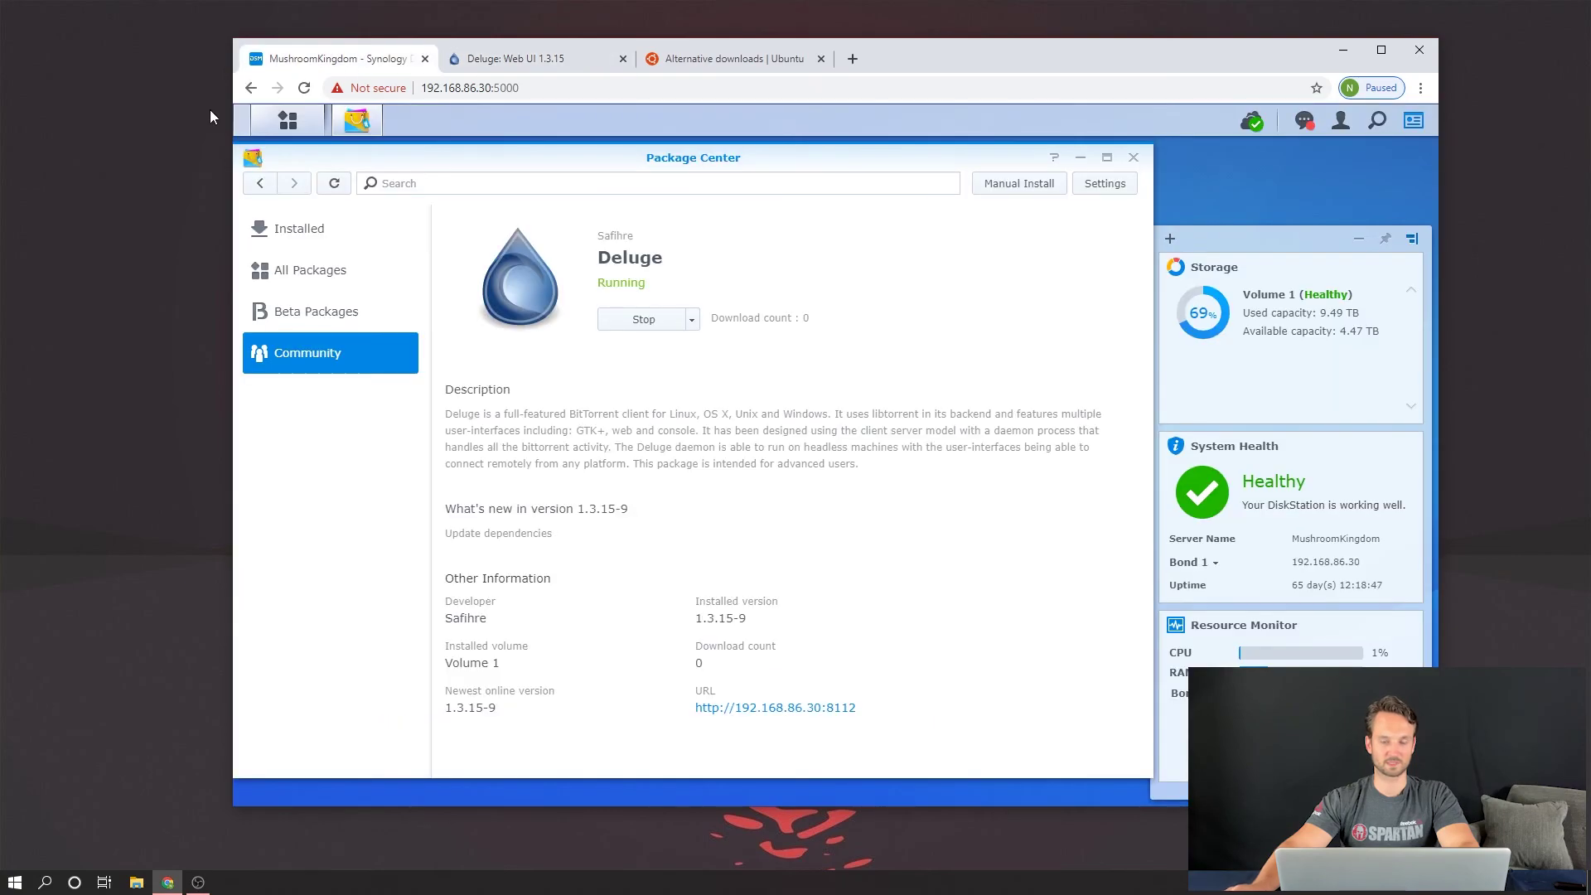
left_click(288, 120)
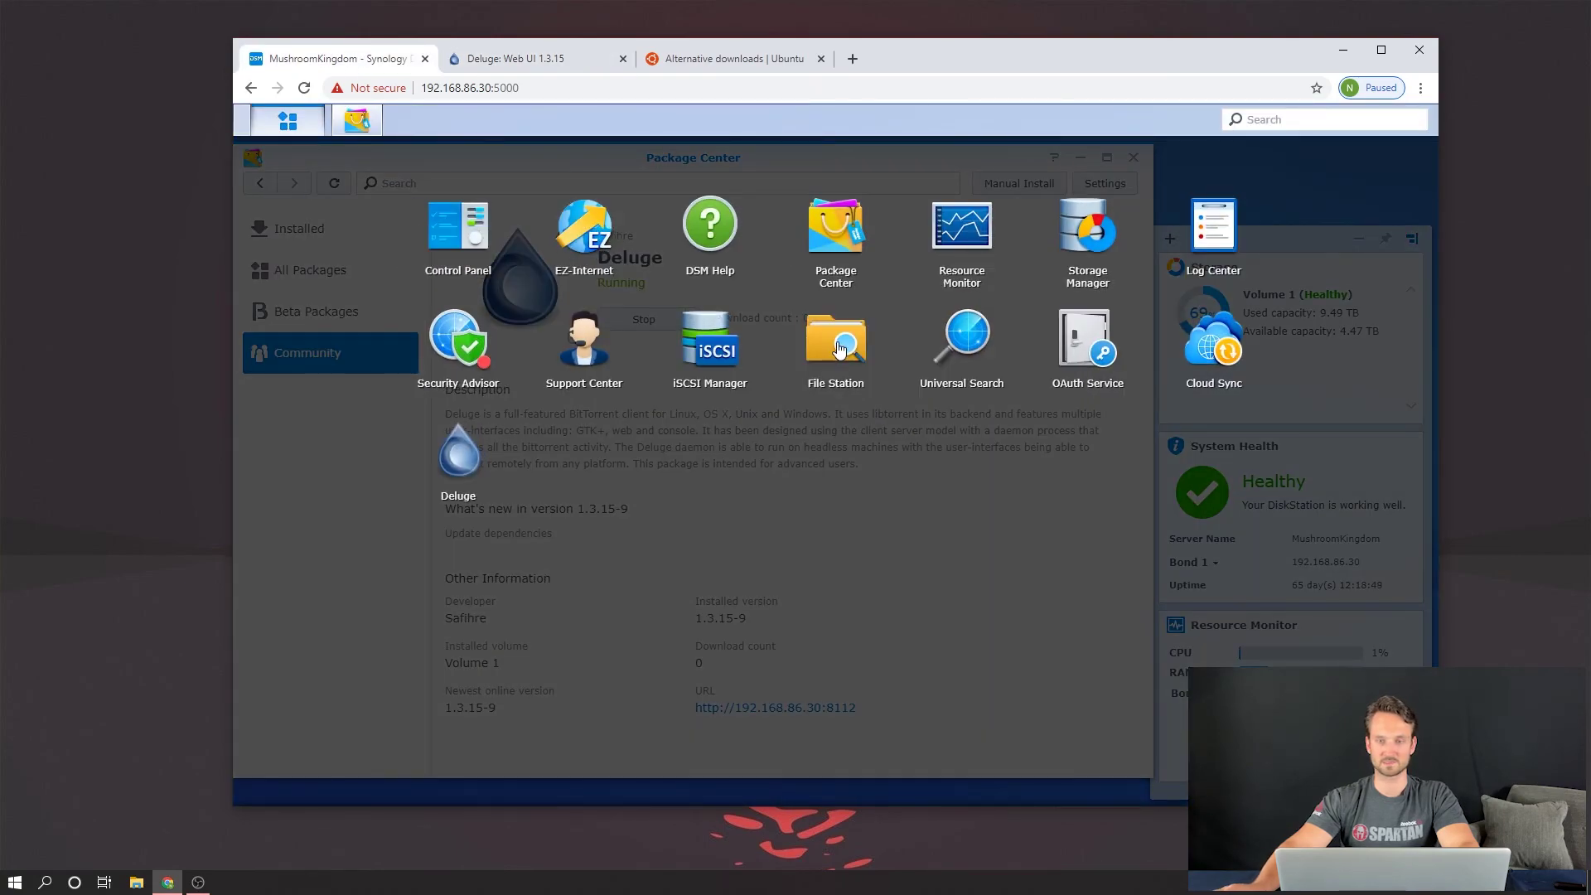
left_click(843, 336)
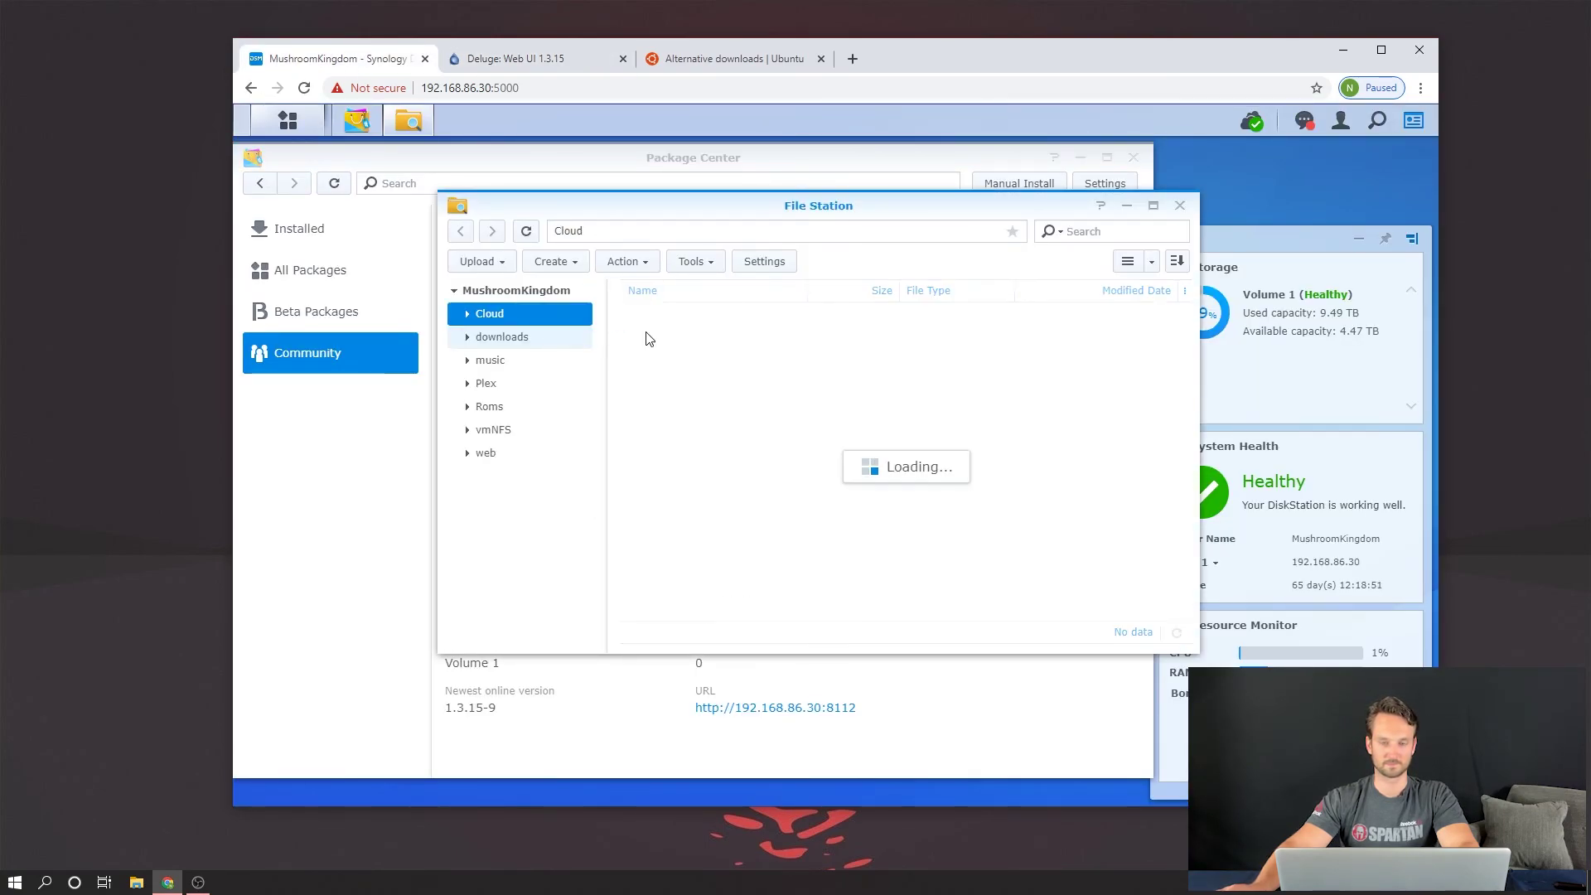
left_click(507, 337)
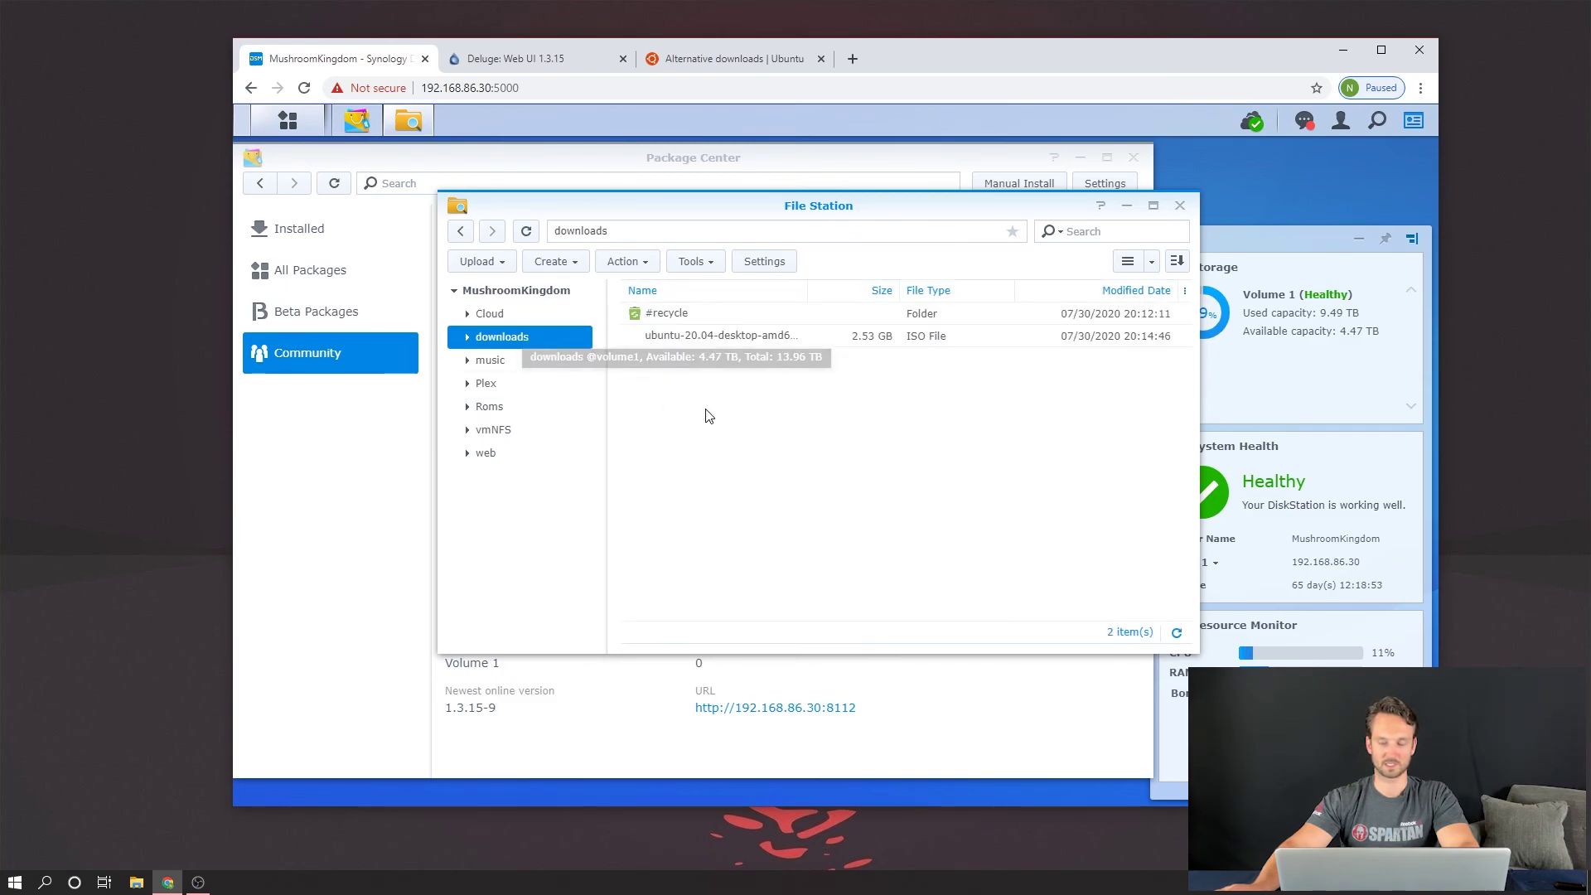